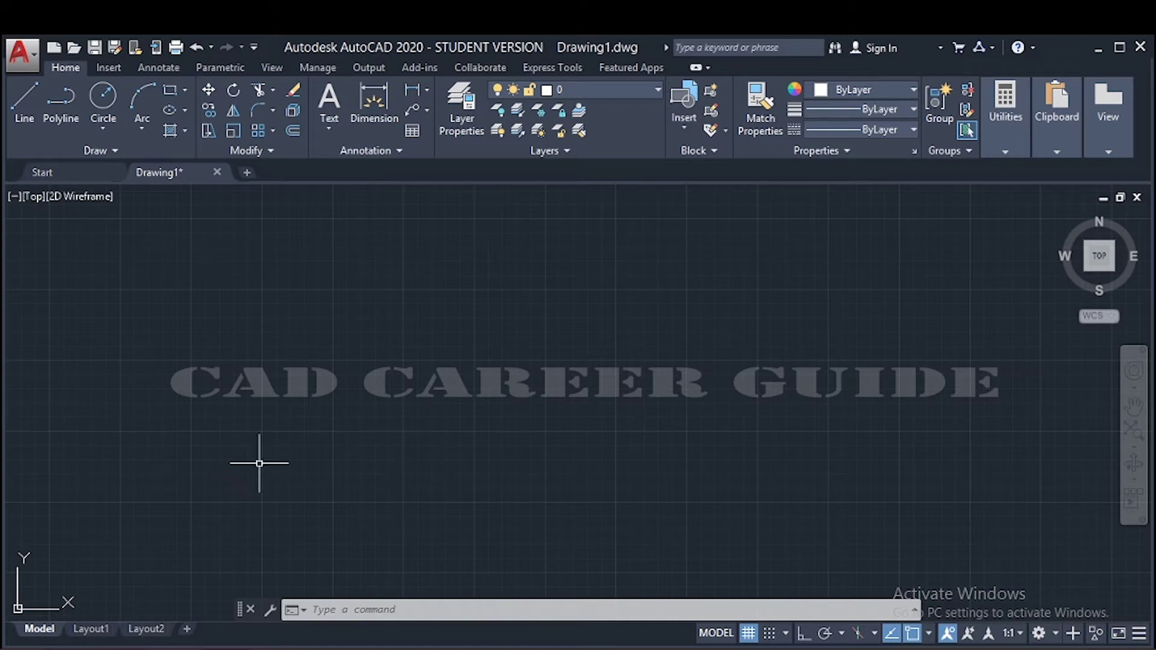
pyautogui.doubleClick(29, 57)
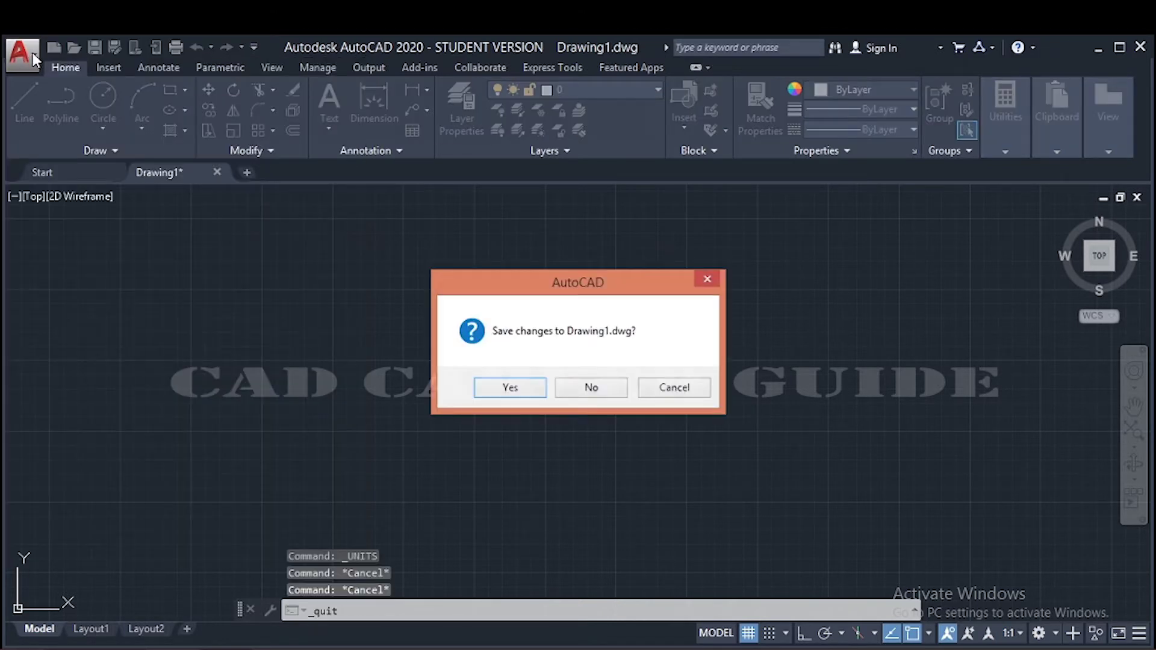
pyautogui.click(686, 391)
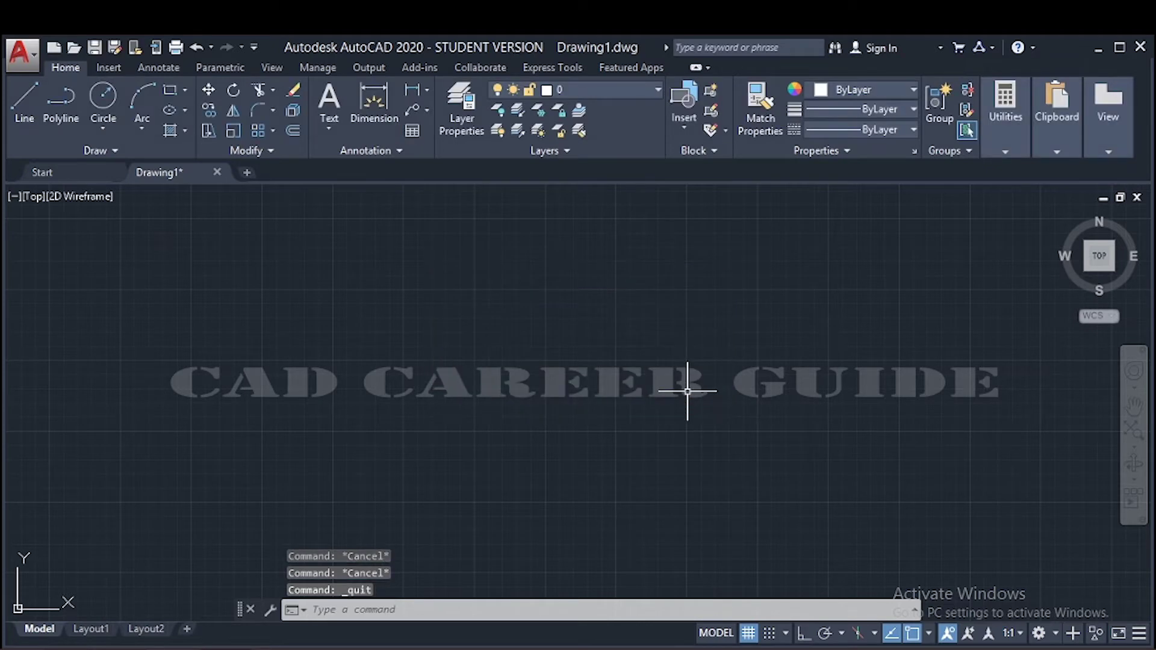
pyautogui.click(34, 53)
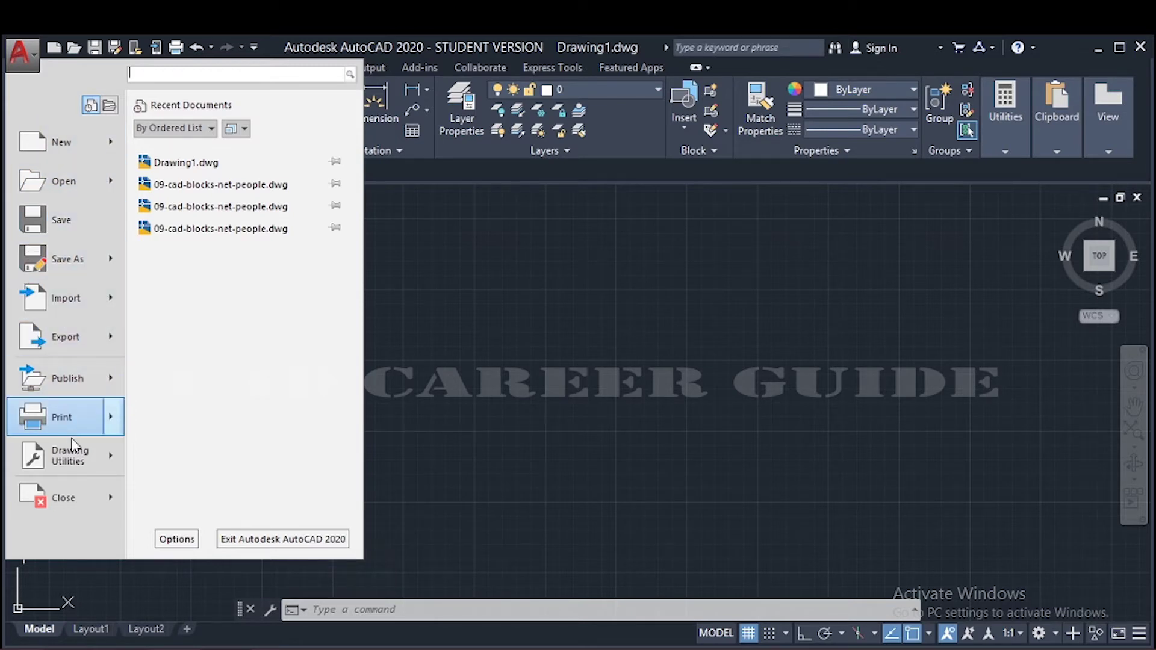
pyautogui.moveTo(77, 455)
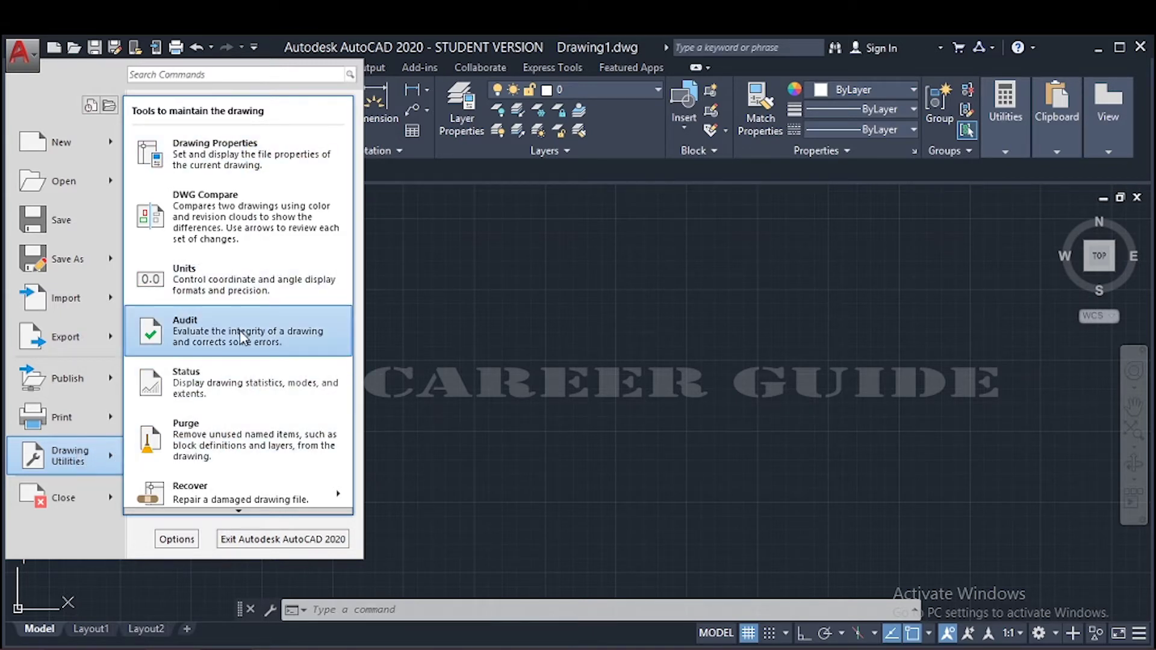
pyautogui.click(230, 288)
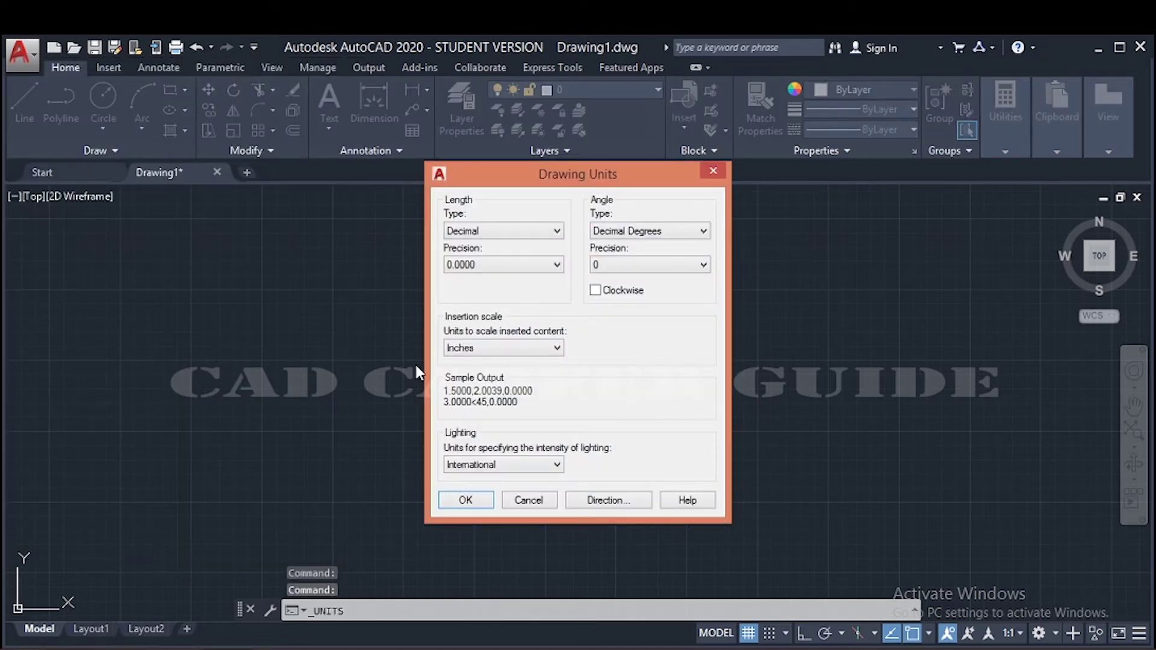
pyautogui.click(713, 170)
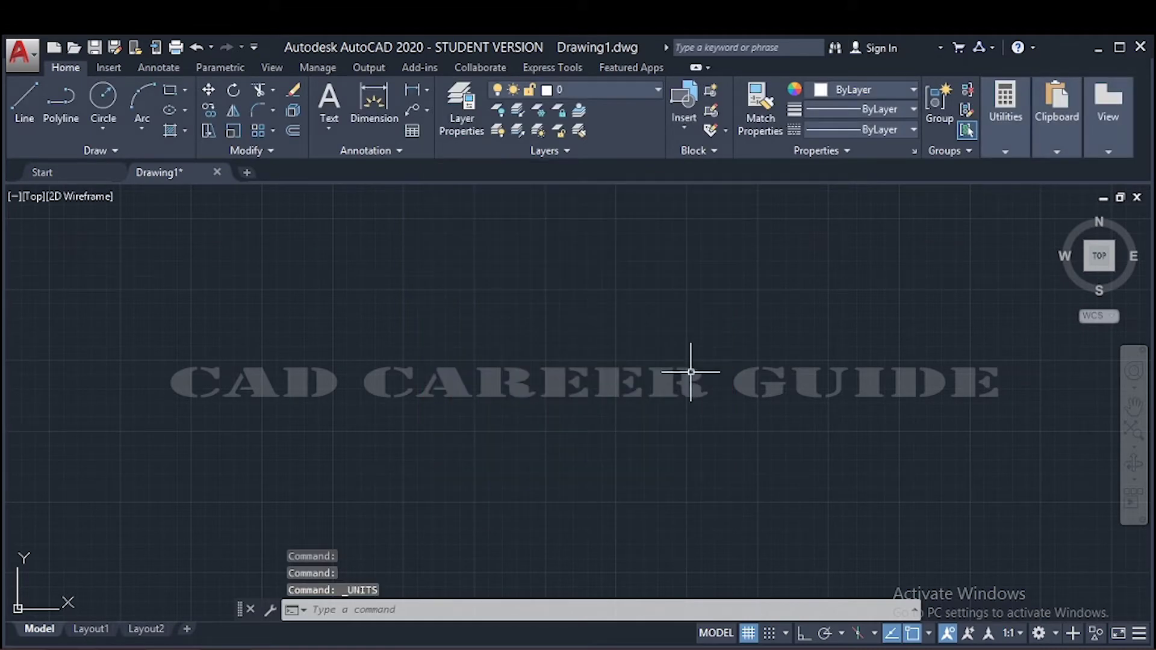
# - Open the drawing units settings with the UN command and shift the dialog slightly
pyautogui.write('un')
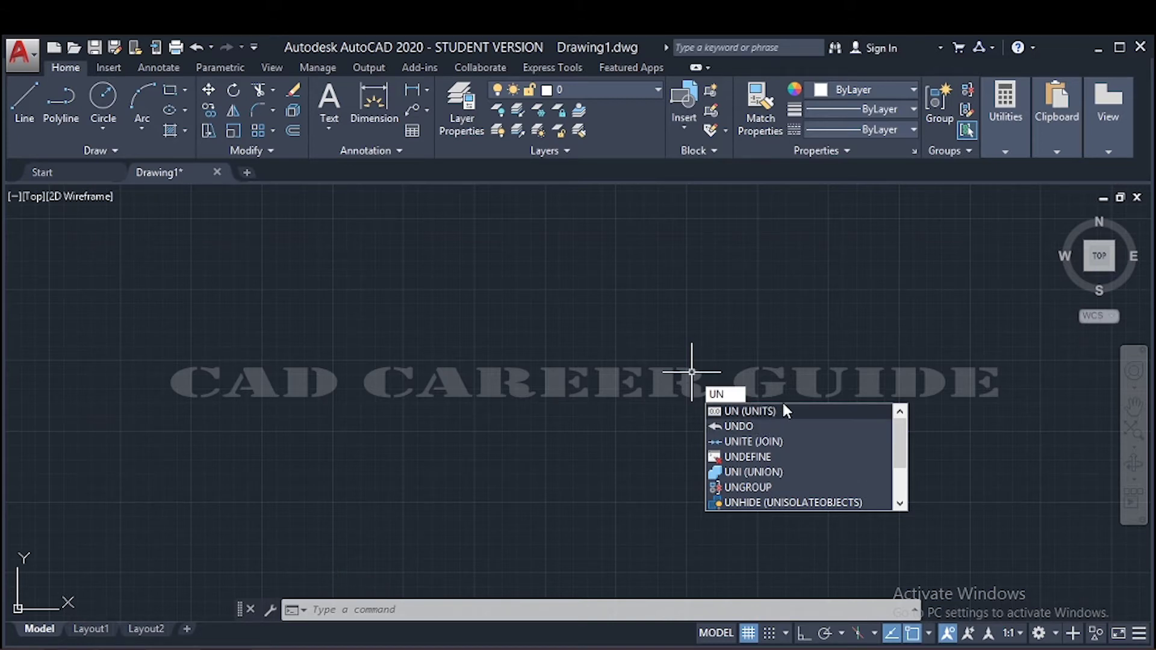
pyautogui.press('Return')
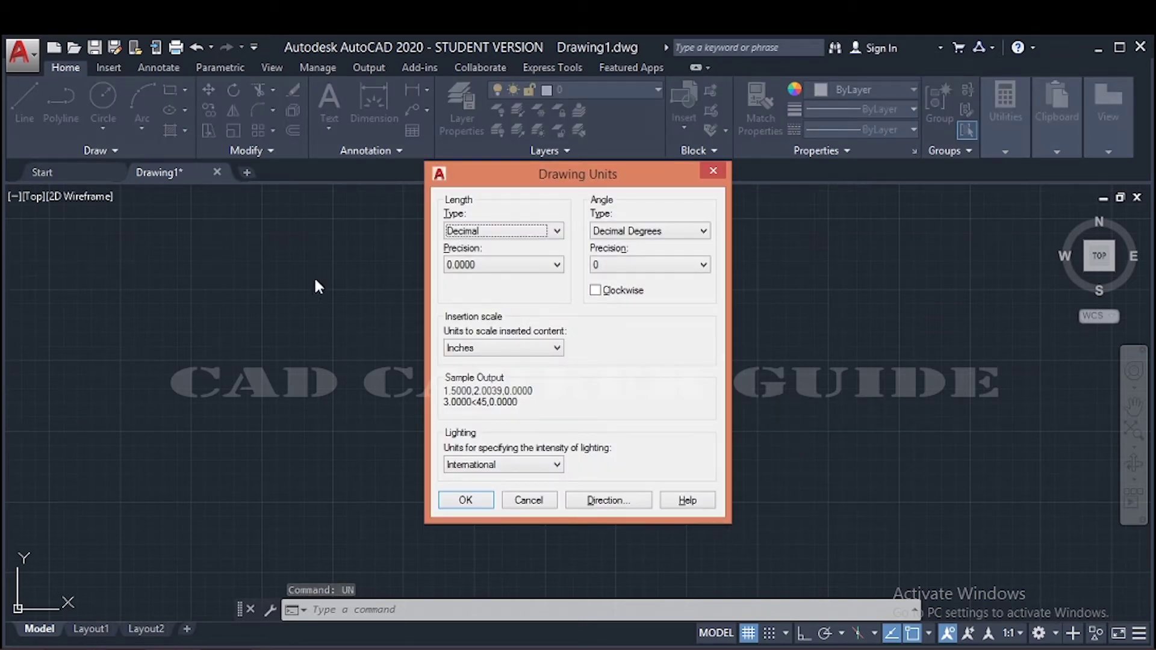
pyautogui.moveTo(651, 180)
pyautogui.mouseDown()
pyautogui.moveTo(627, 218)
pyautogui.moveTo(650, 200)
pyautogui.moveTo(566, 205)
pyautogui.moveTo(772, 220)
pyautogui.moveTo(593, 119)
pyautogui.moveTo(659, 325)
pyautogui.moveTo(555, 129)
pyautogui.moveTo(665, 200)
pyautogui.moveTo(652, 192)
pyautogui.mouseUp()
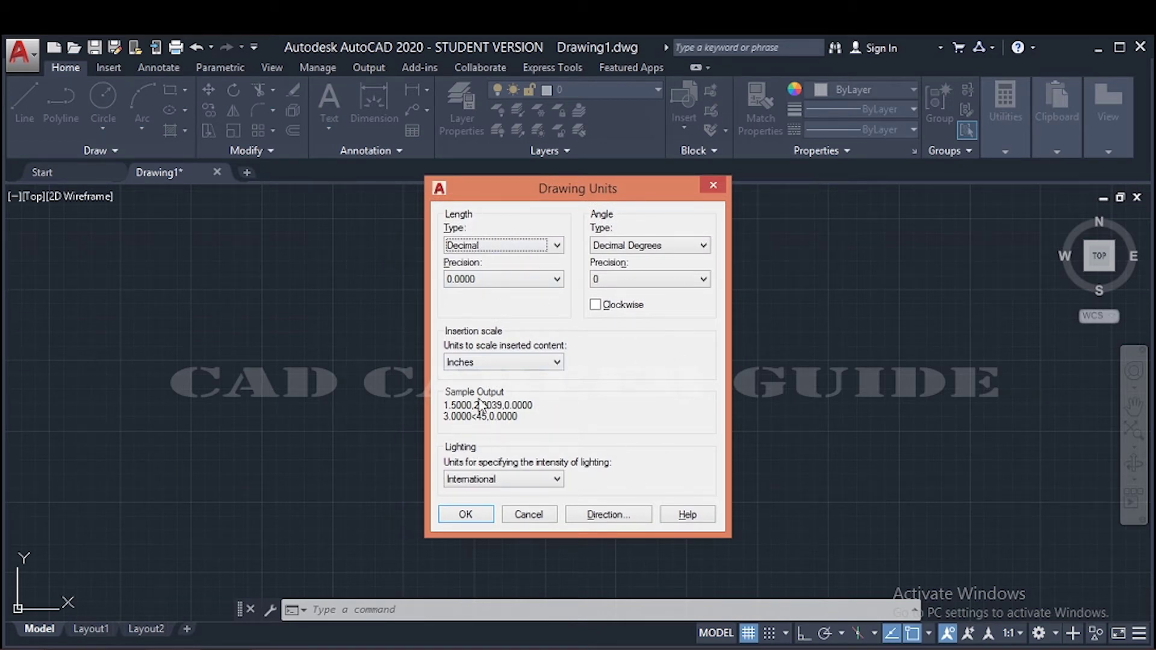
# - Try the Architectural length type and review the precision options it offers
pyautogui.click(556, 246)
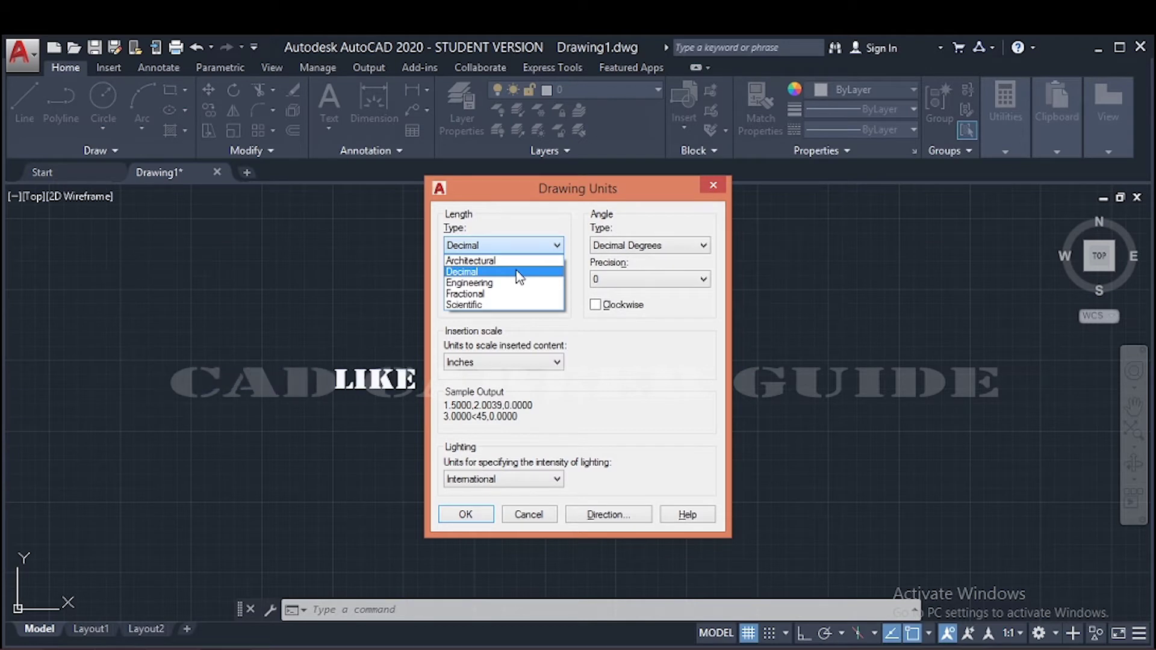
pyautogui.click(556, 247)
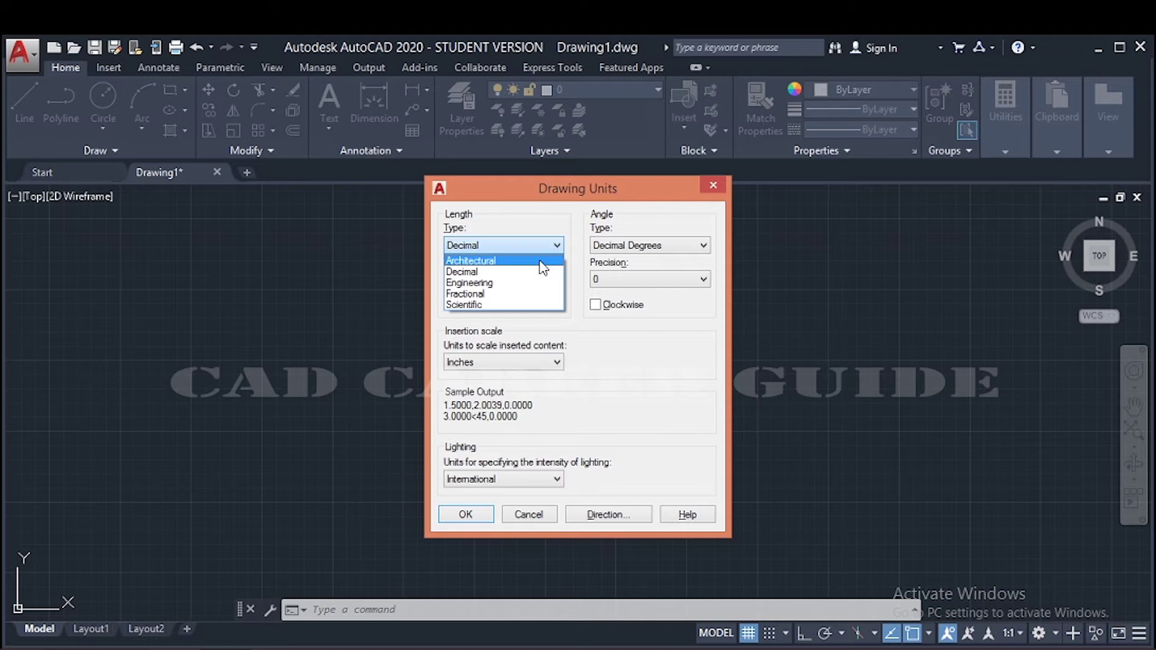
pyautogui.click(540, 261)
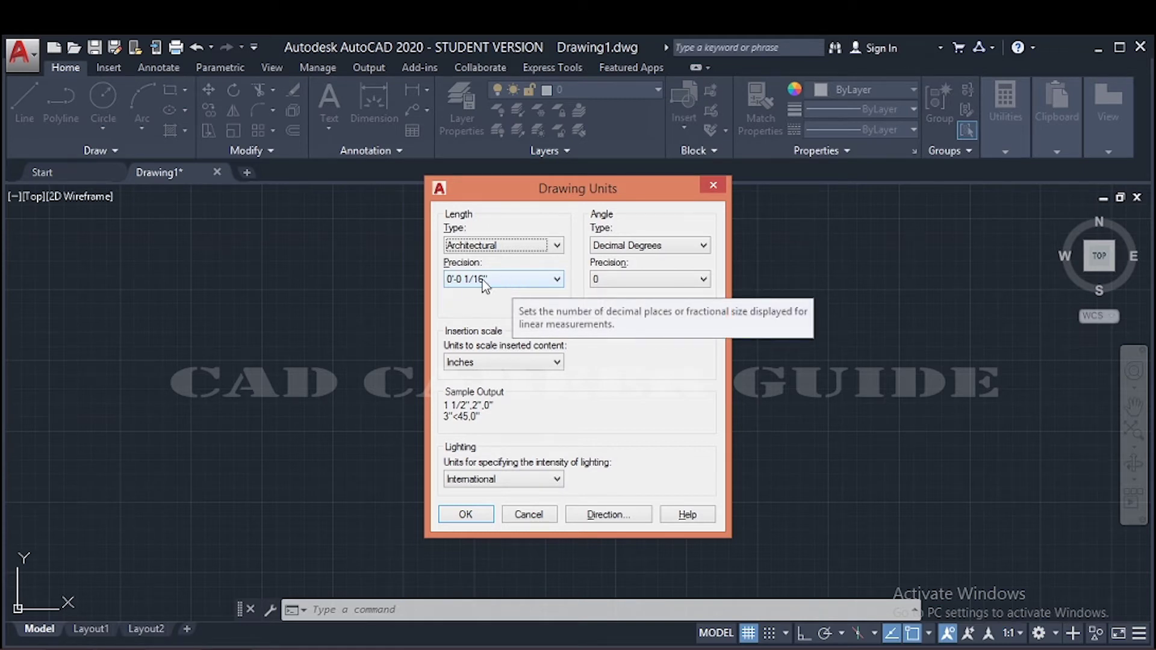
pyautogui.click(559, 280)
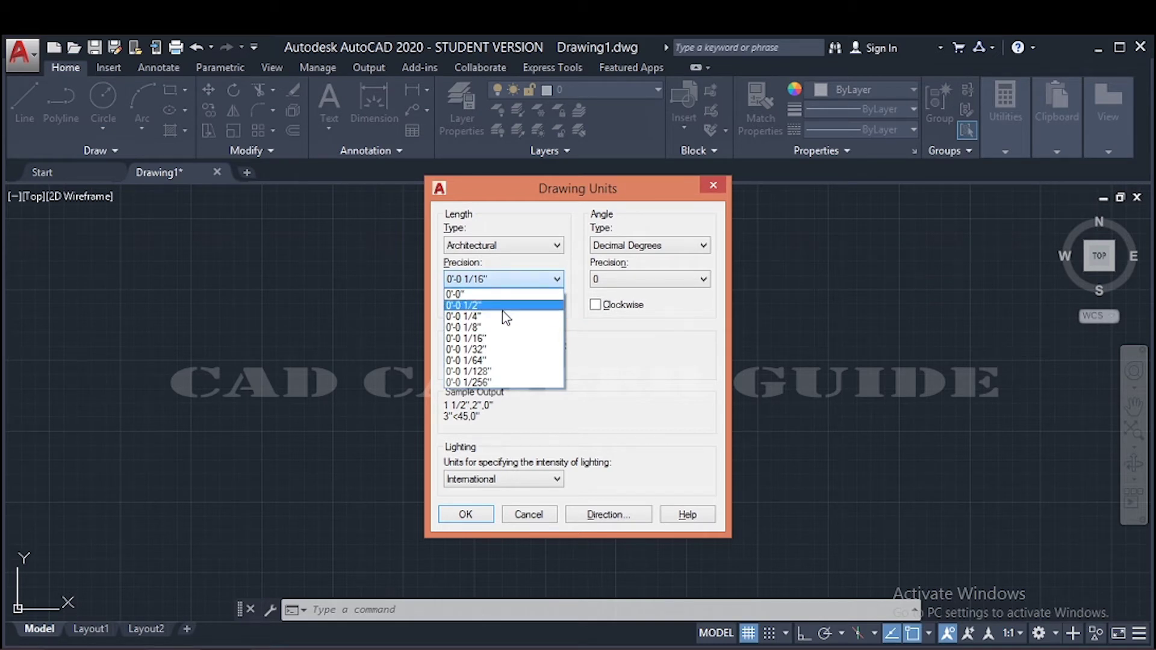
pyautogui.click(525, 278)
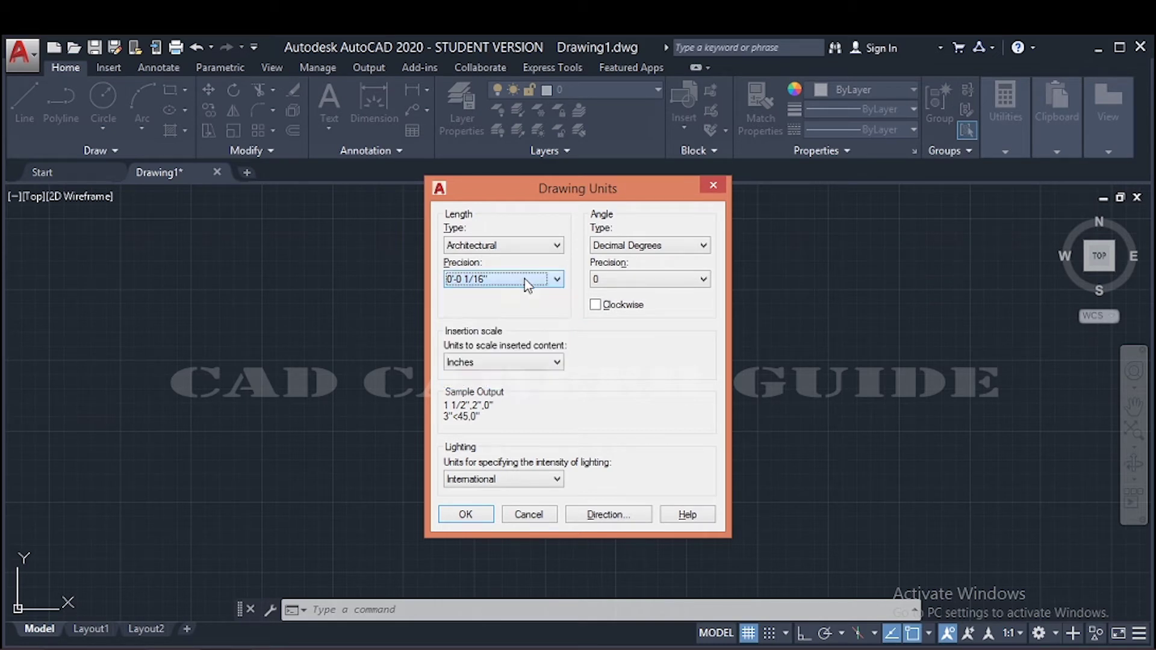
# - Try the Engineering length type and review its available precision options
pyautogui.click(546, 247)
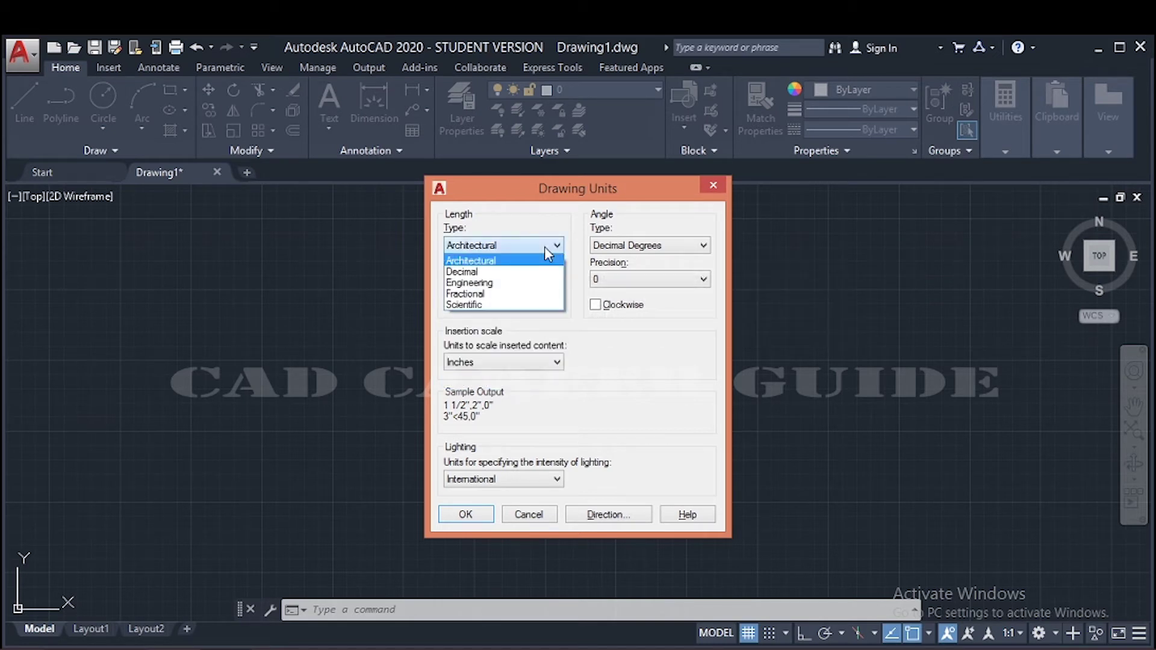
pyautogui.click(539, 284)
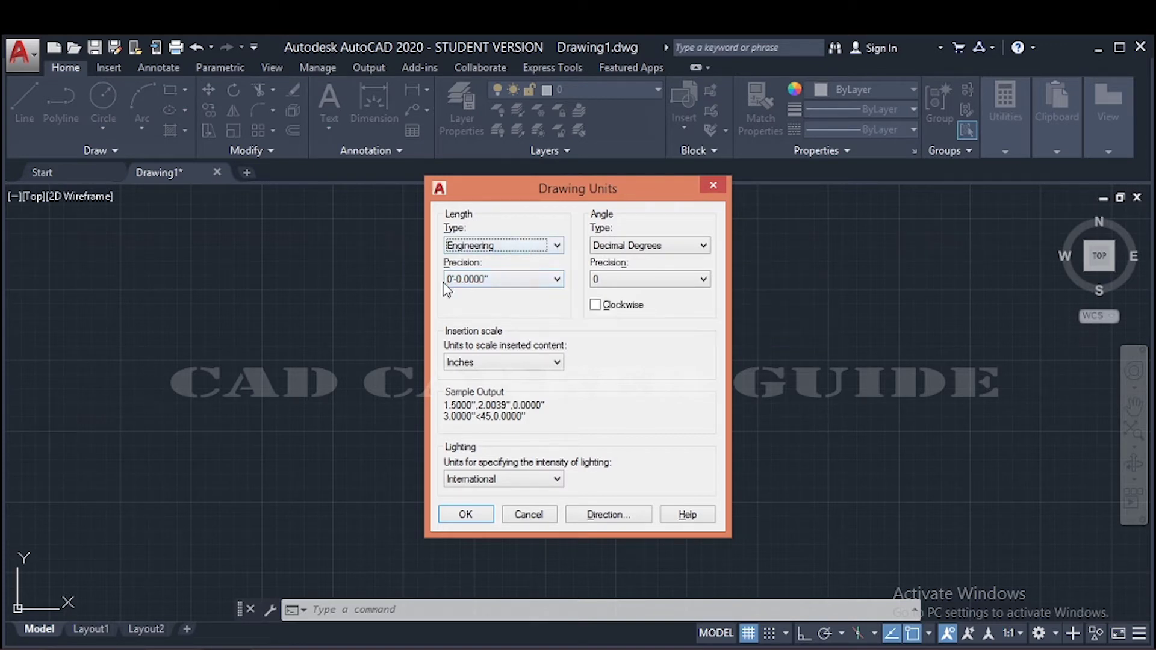
pyautogui.click(519, 281)
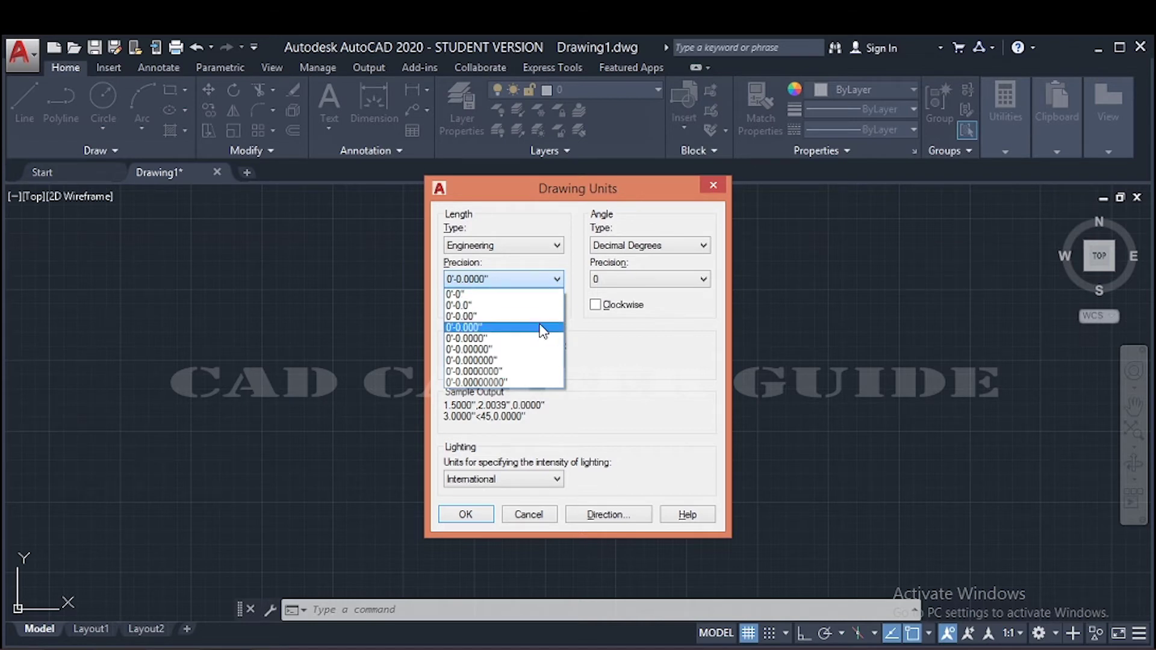
pyautogui.click(551, 280)
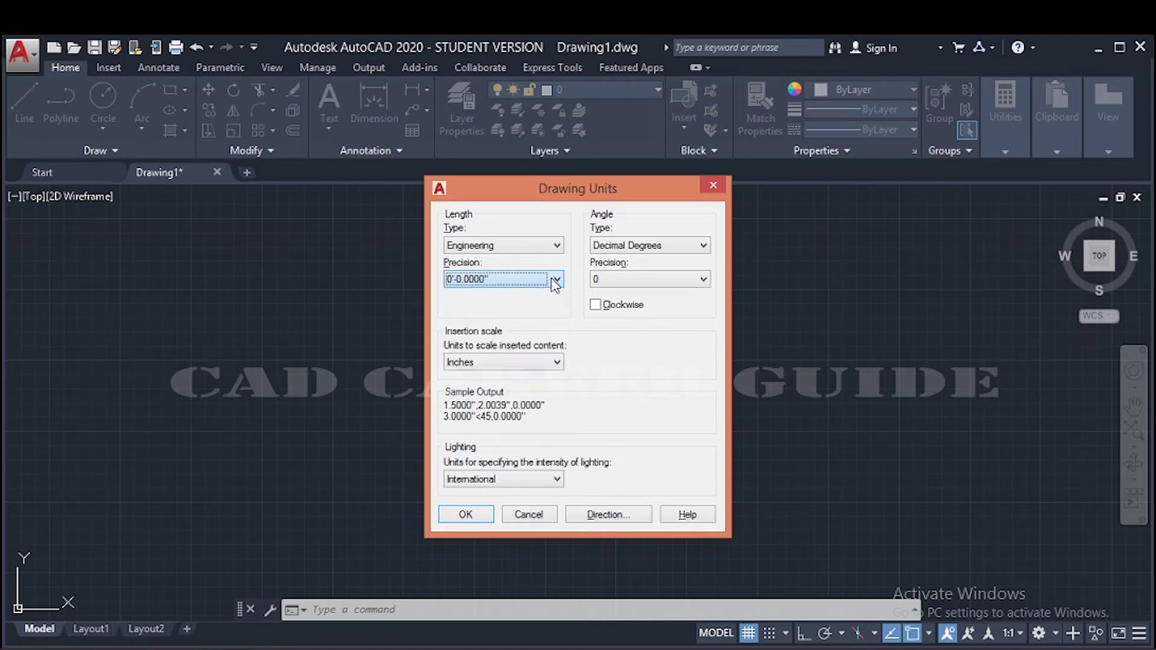
# - Try the Scientific length type and look through the insertion scale units
pyautogui.click(558, 246)
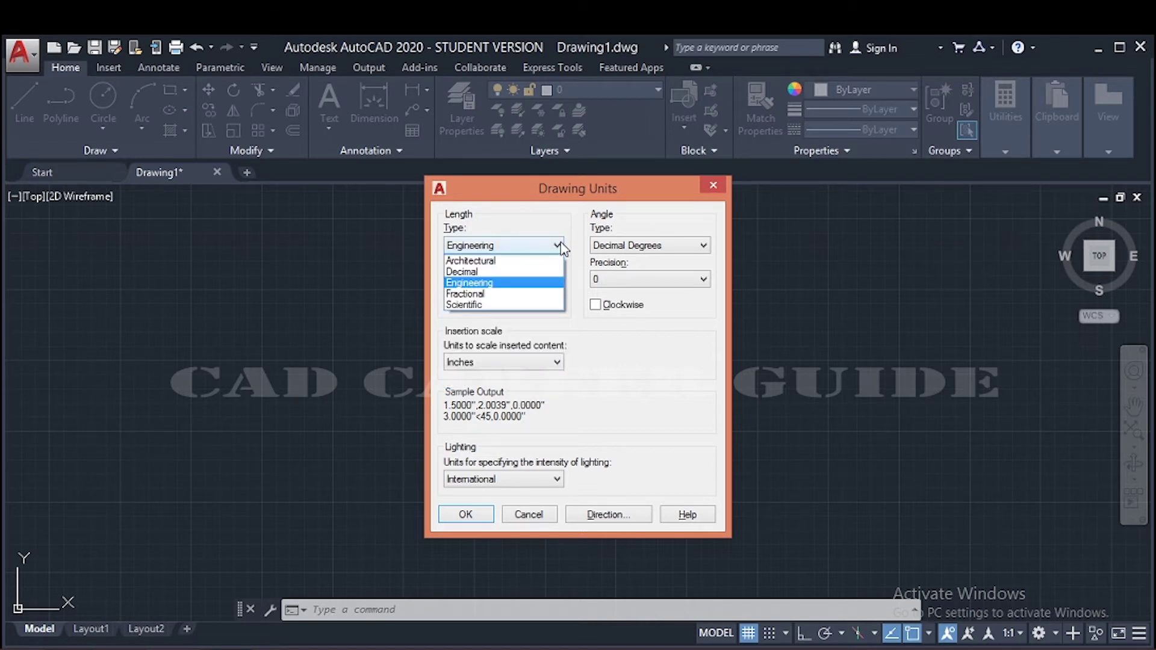
pyautogui.click(500, 305)
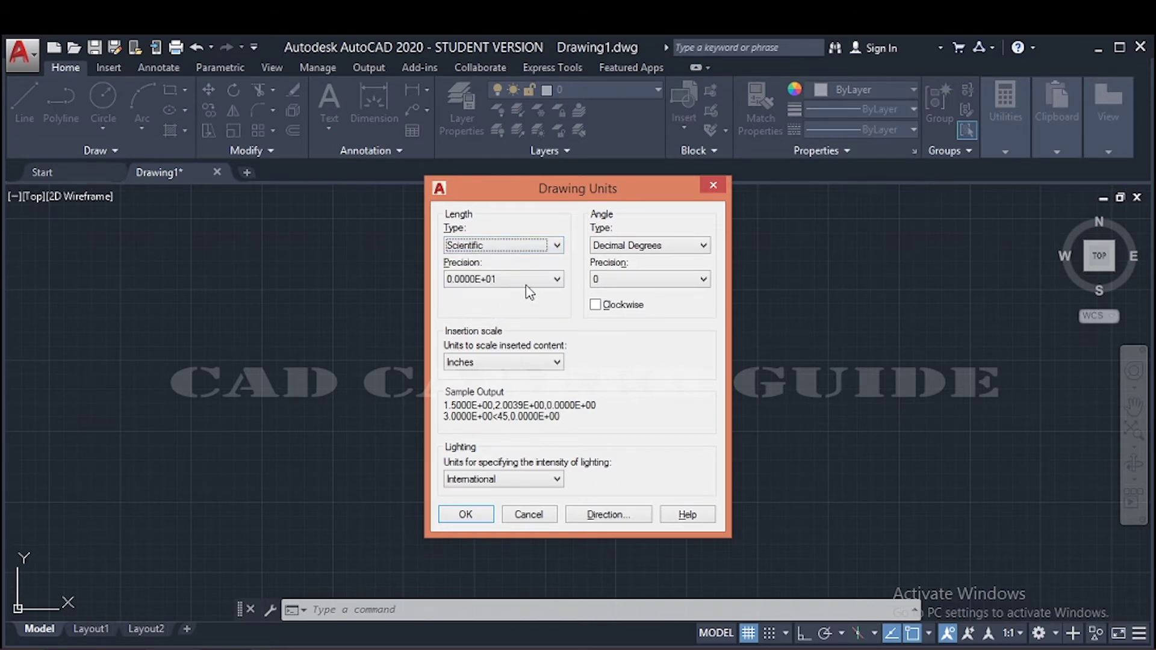
pyautogui.click(554, 364)
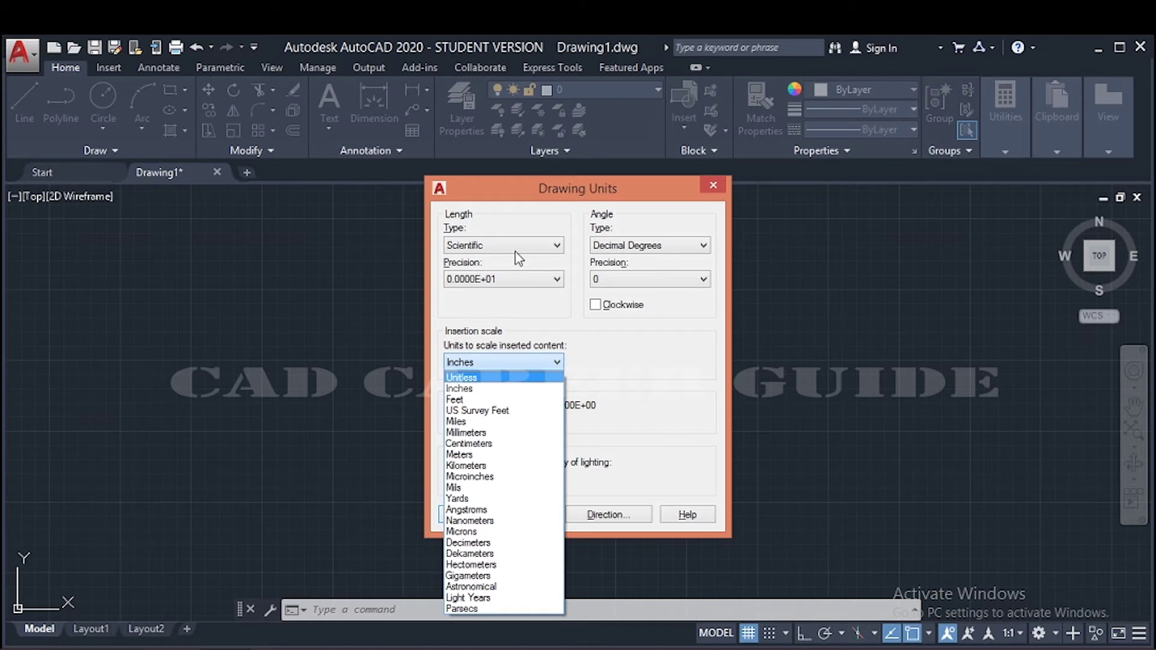
pyautogui.click(521, 359)
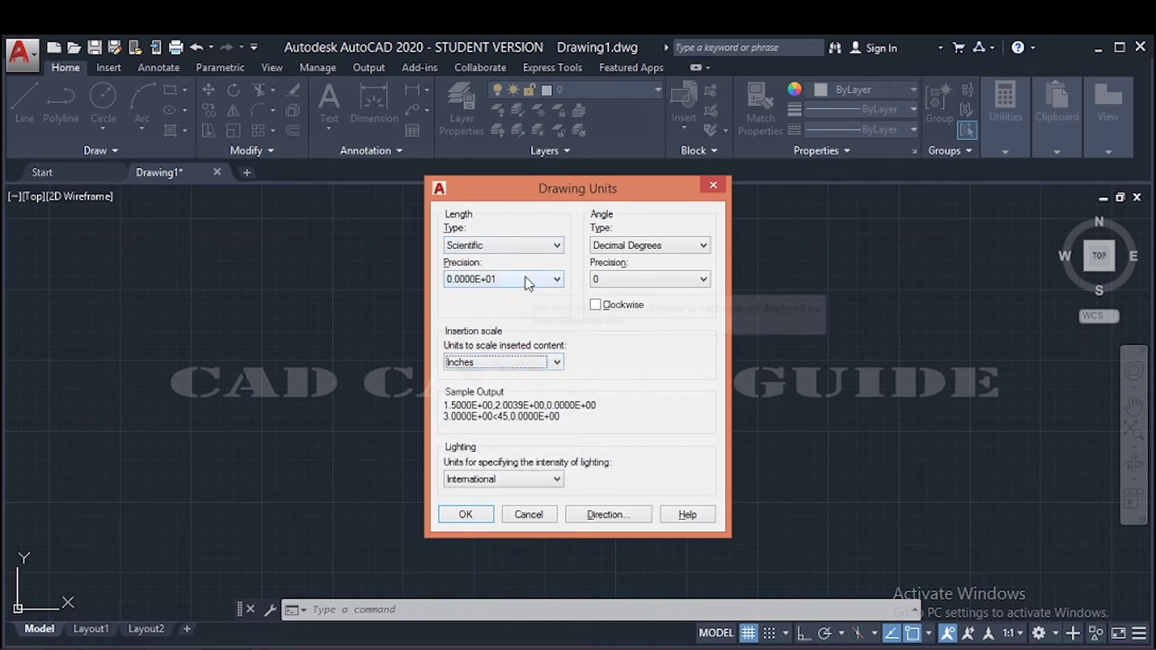
# - Set the length type to Decimal with a precision of 0
pyautogui.click(528, 245)
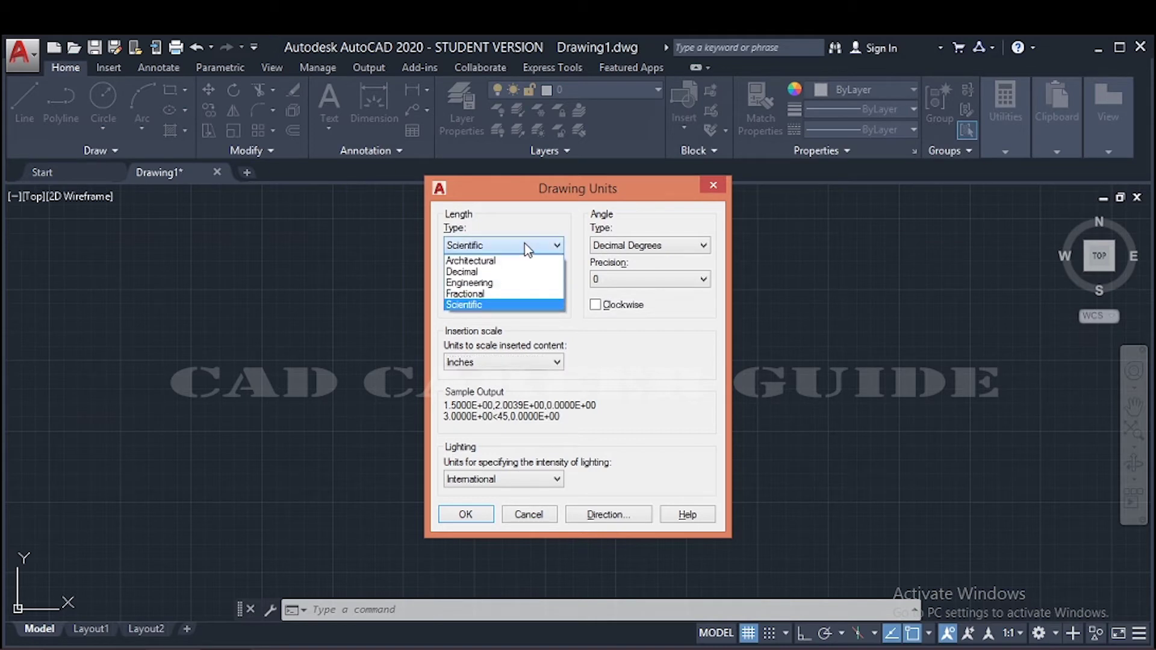
pyautogui.click(535, 274)
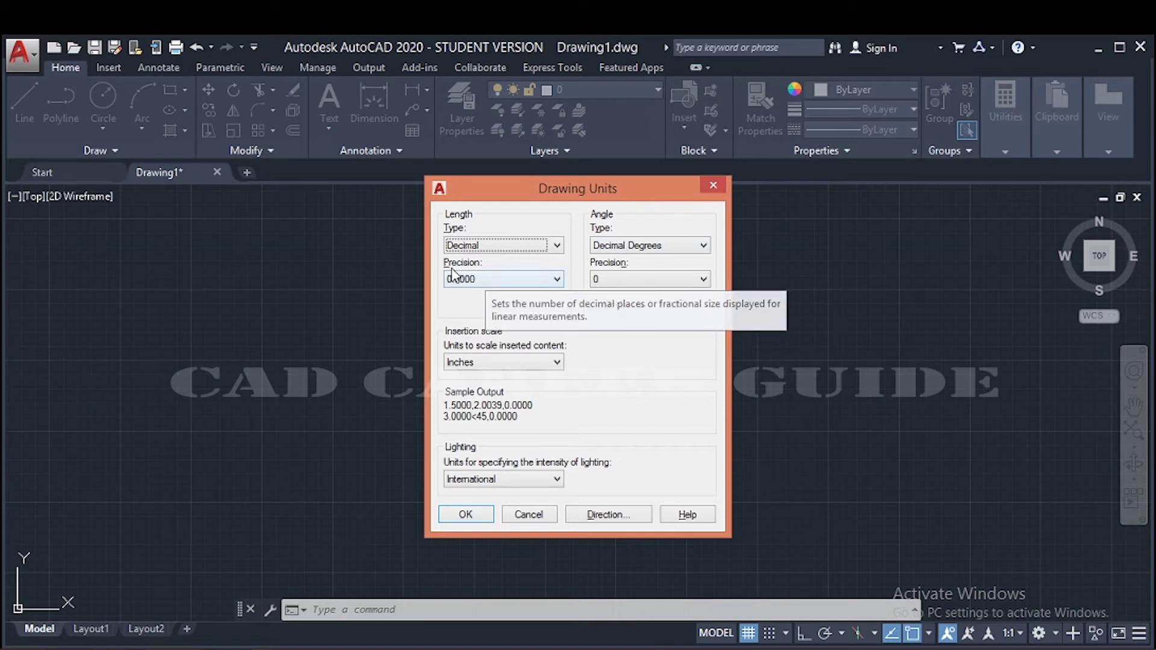
pyautogui.click(544, 284)
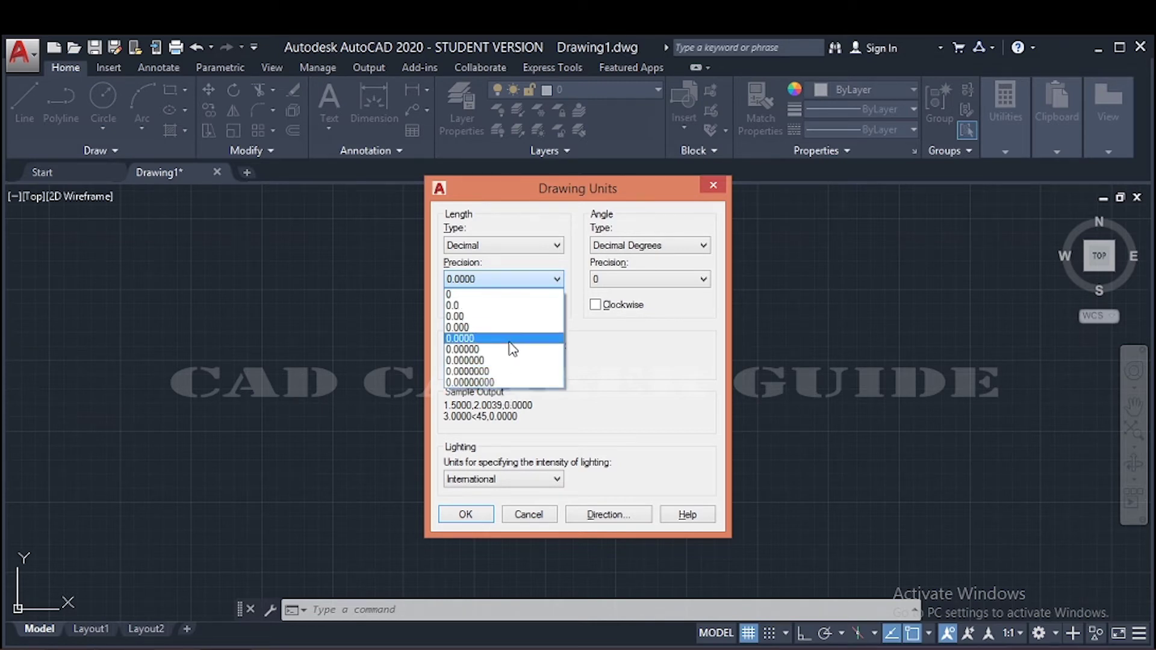
pyautogui.click(507, 298)
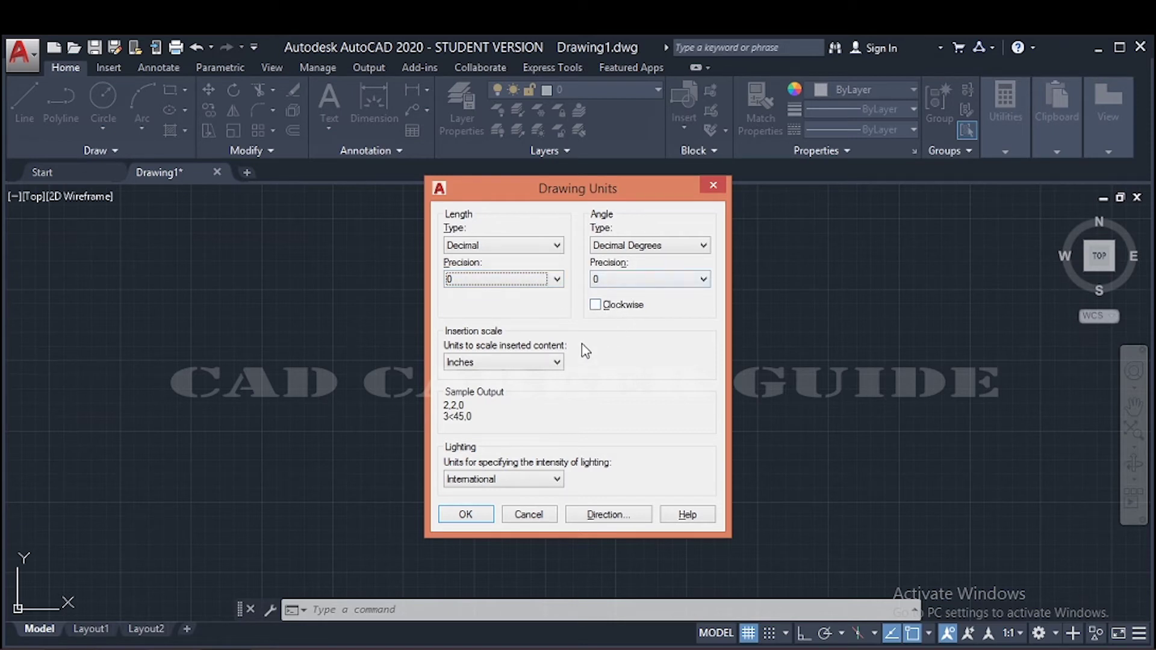
# - Set the insertion scale for inserted content to Millimeters
pyautogui.click(555, 363)
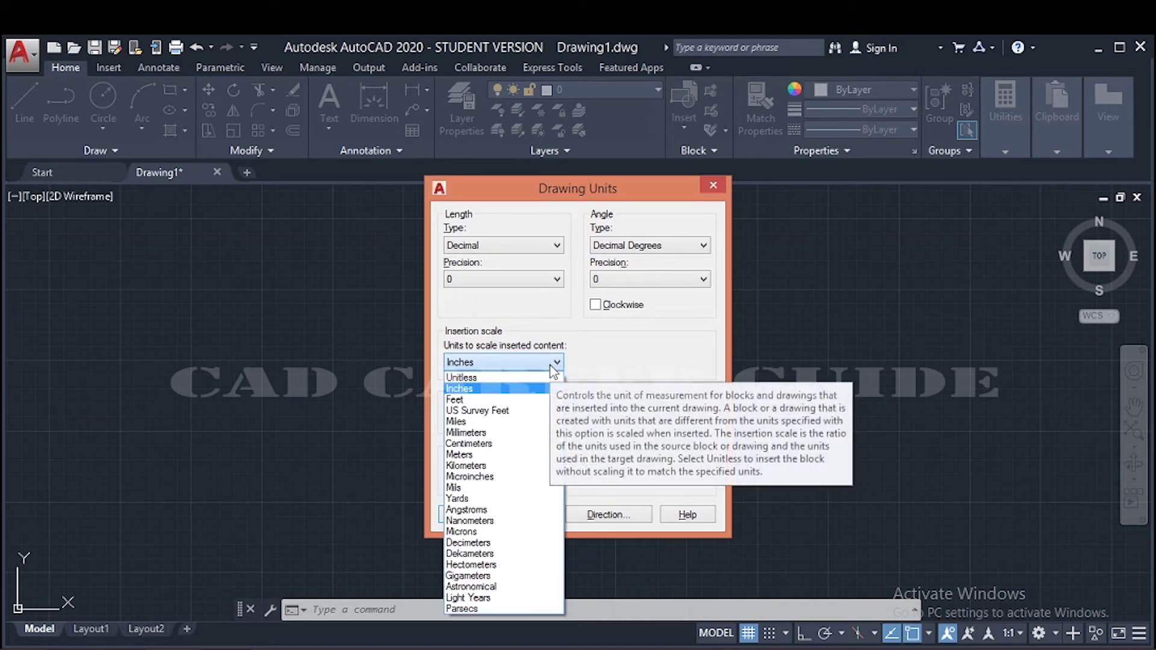
pyautogui.click(517, 433)
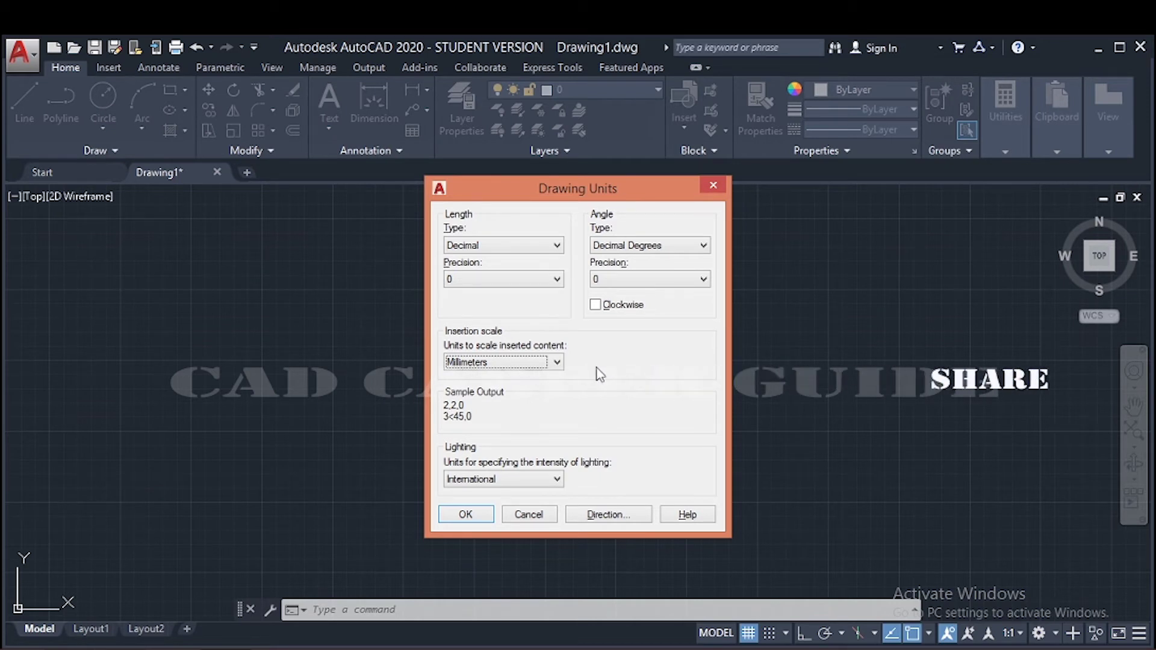
pyautogui.click(557, 363)
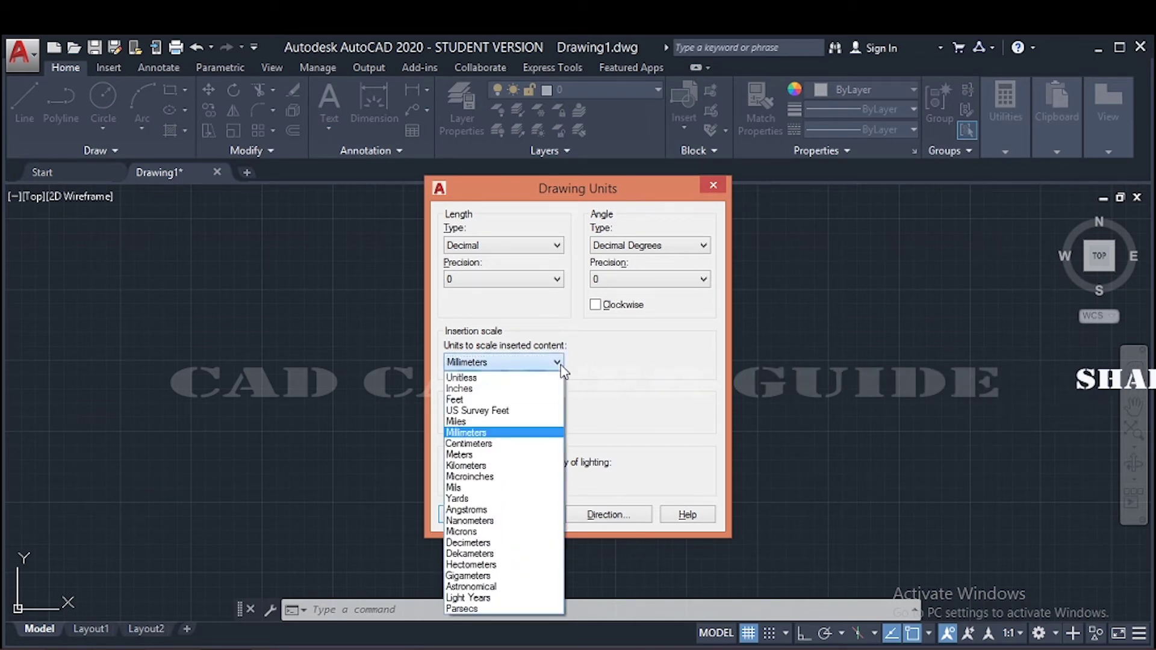
pyautogui.click(538, 433)
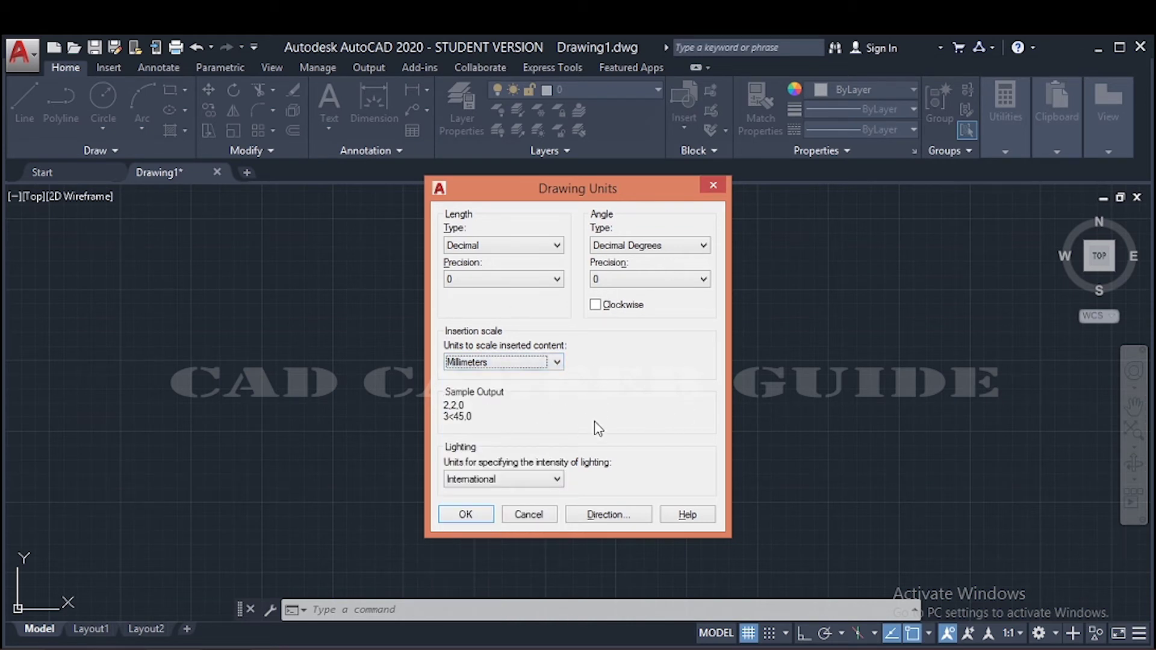
# - Use Decimal Degrees with precision 0 for angles and turn on clockwise angle measurement
pyautogui.click(693, 247)
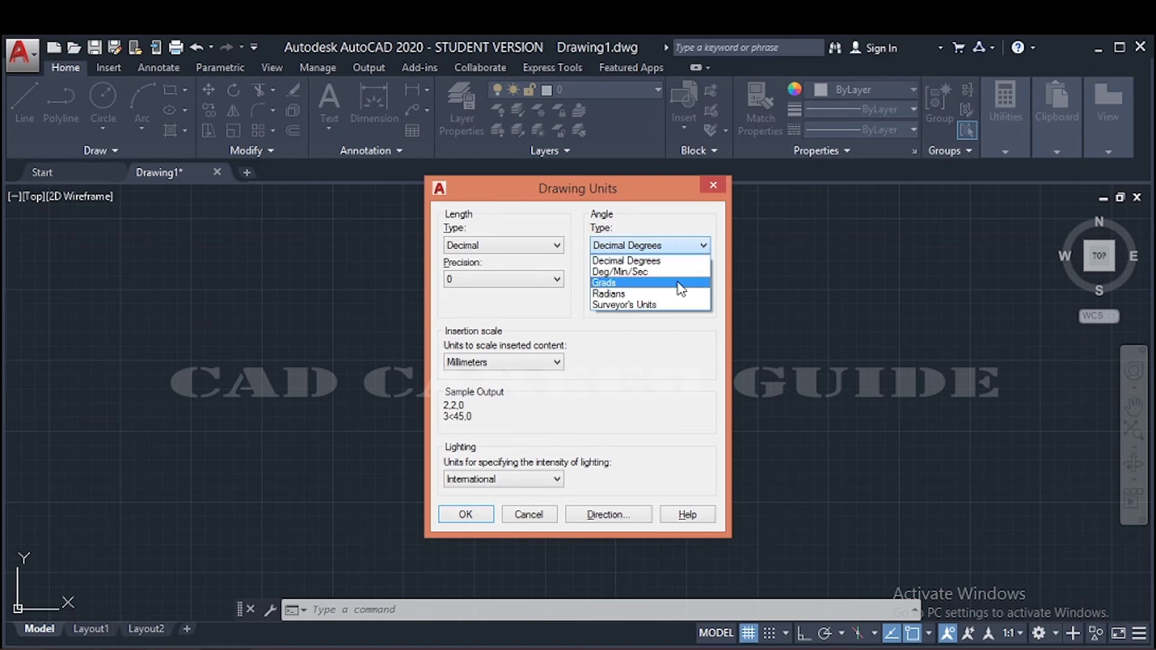
pyautogui.click(679, 249)
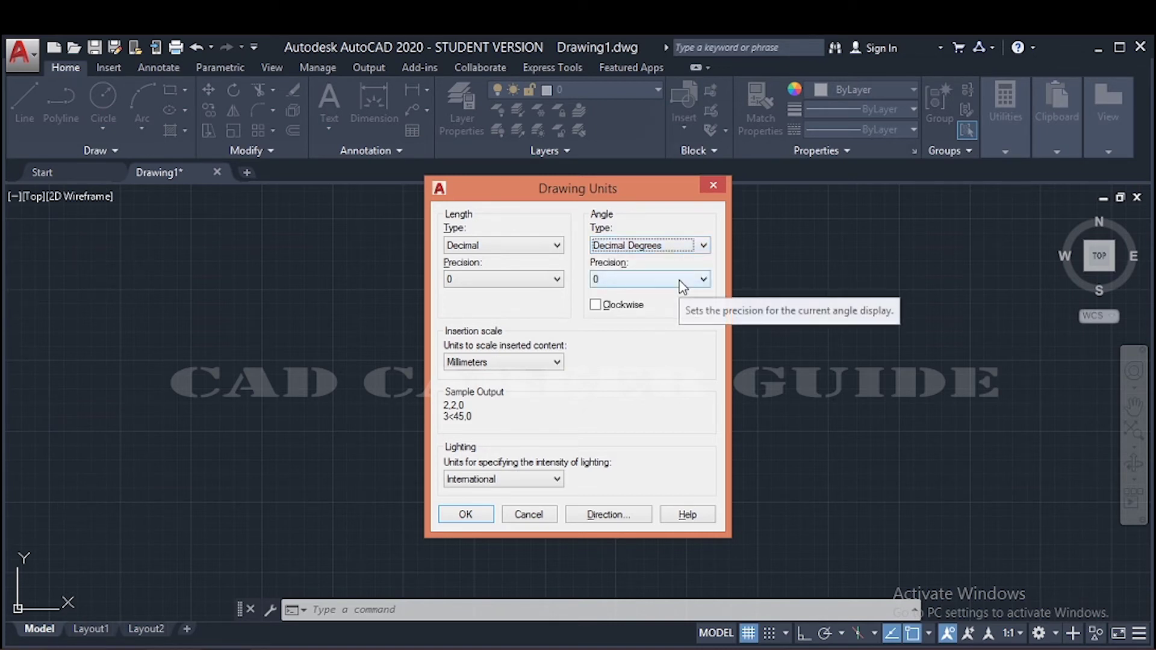
pyautogui.click(682, 283)
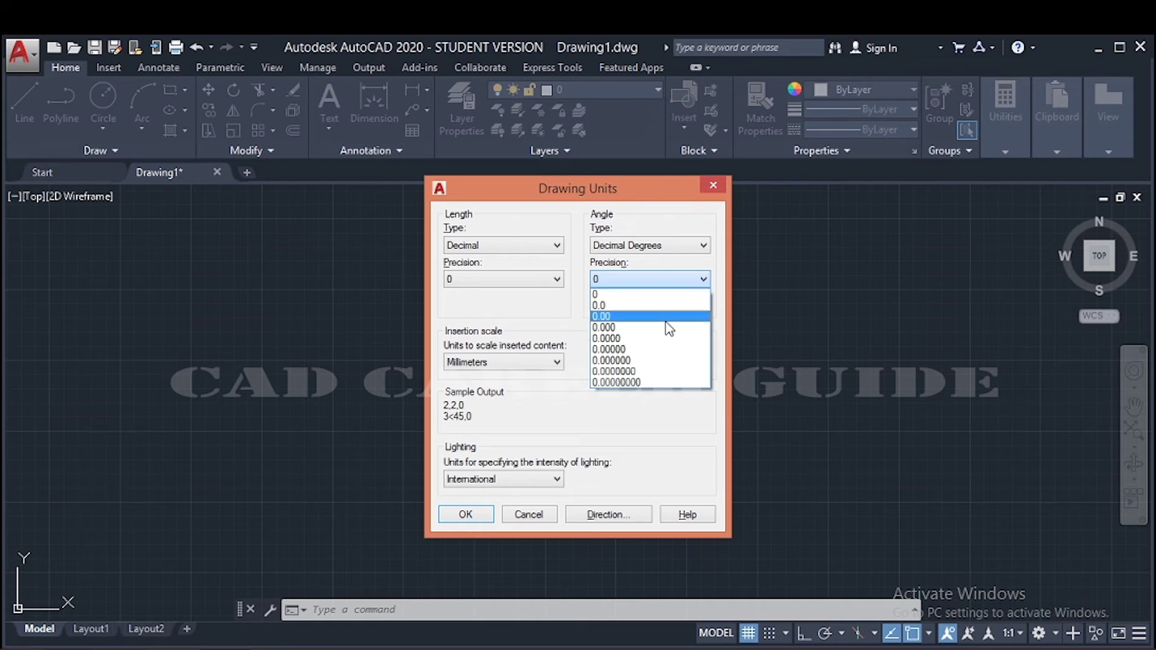
pyautogui.click(664, 297)
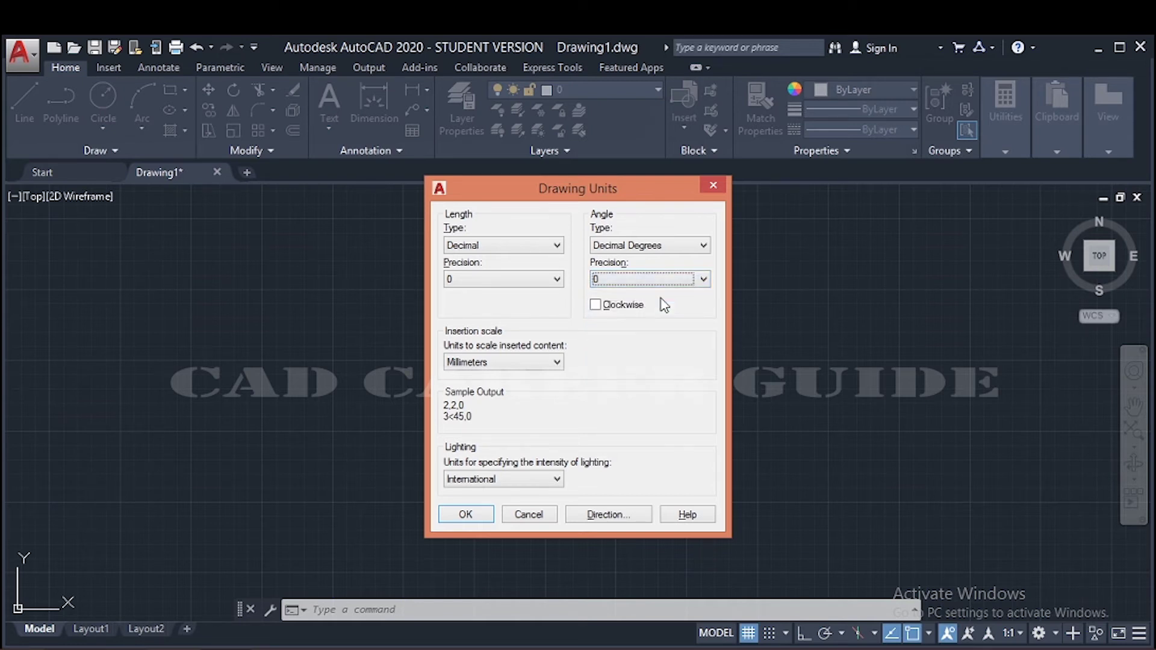
pyautogui.click(595, 305)
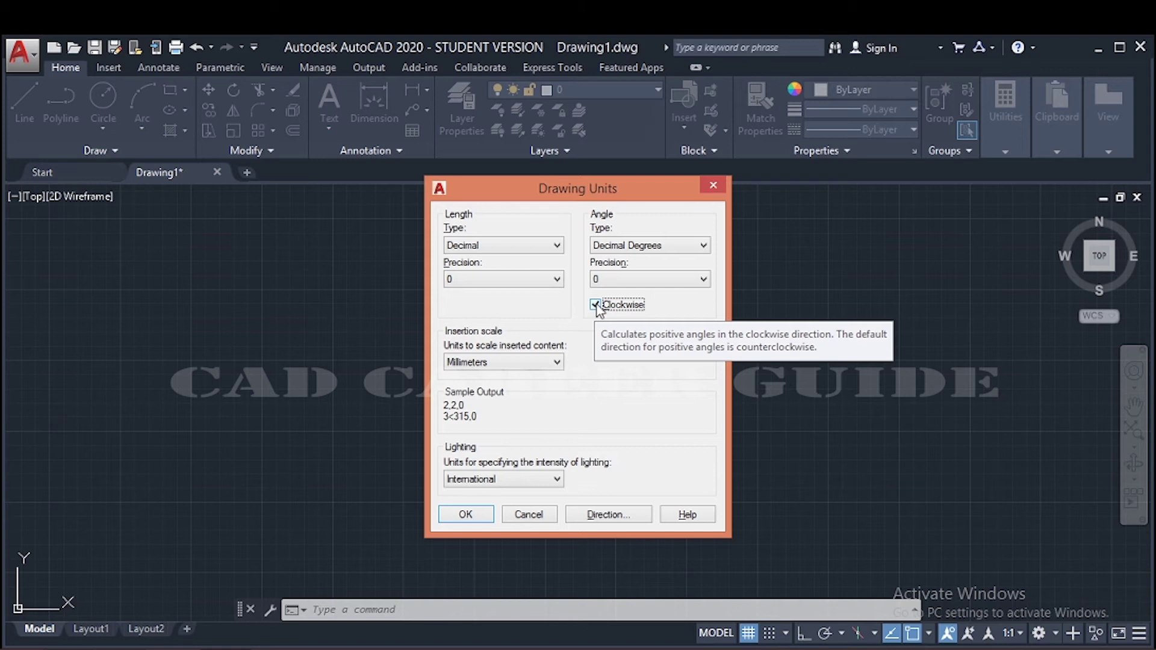
# - Toggle clockwise angle measurement off and back on, and set the base angle direction to North
pyautogui.click(596, 305)
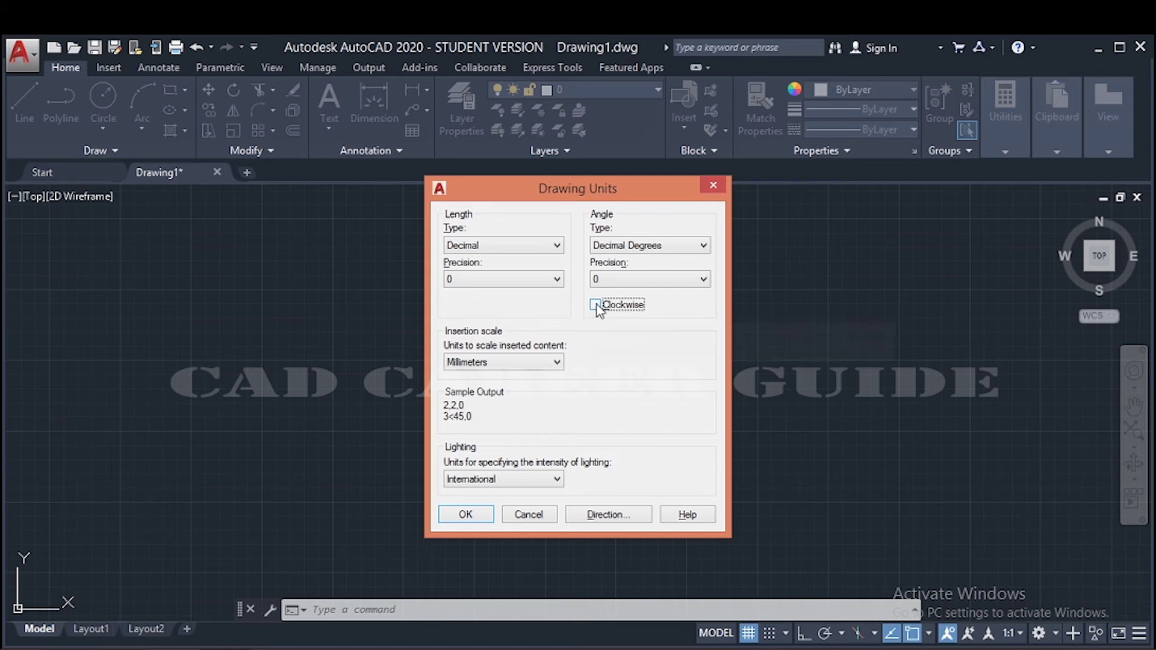
pyautogui.click(596, 305)
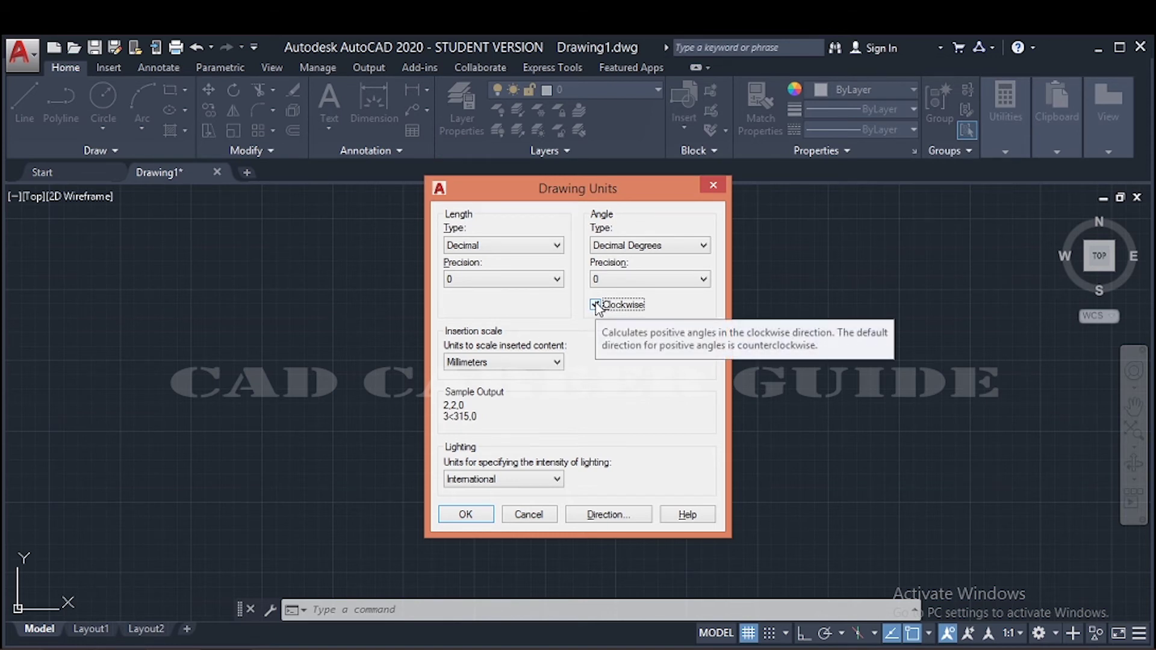
pyautogui.click(604, 515)
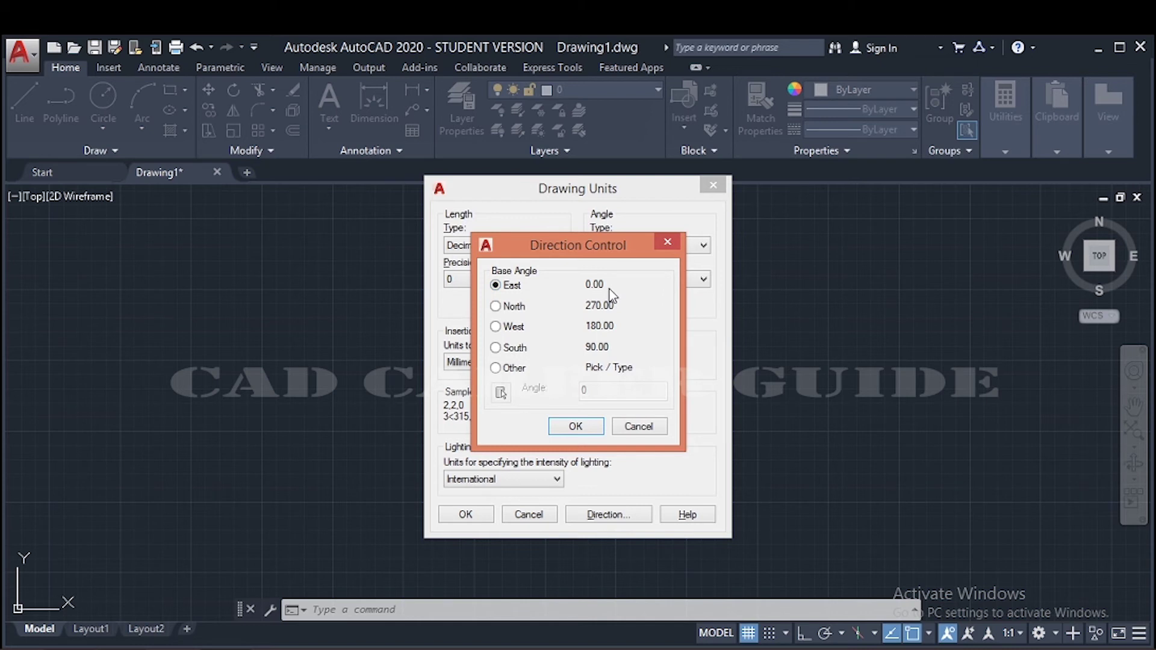
pyautogui.click(495, 308)
pyautogui.click(576, 427)
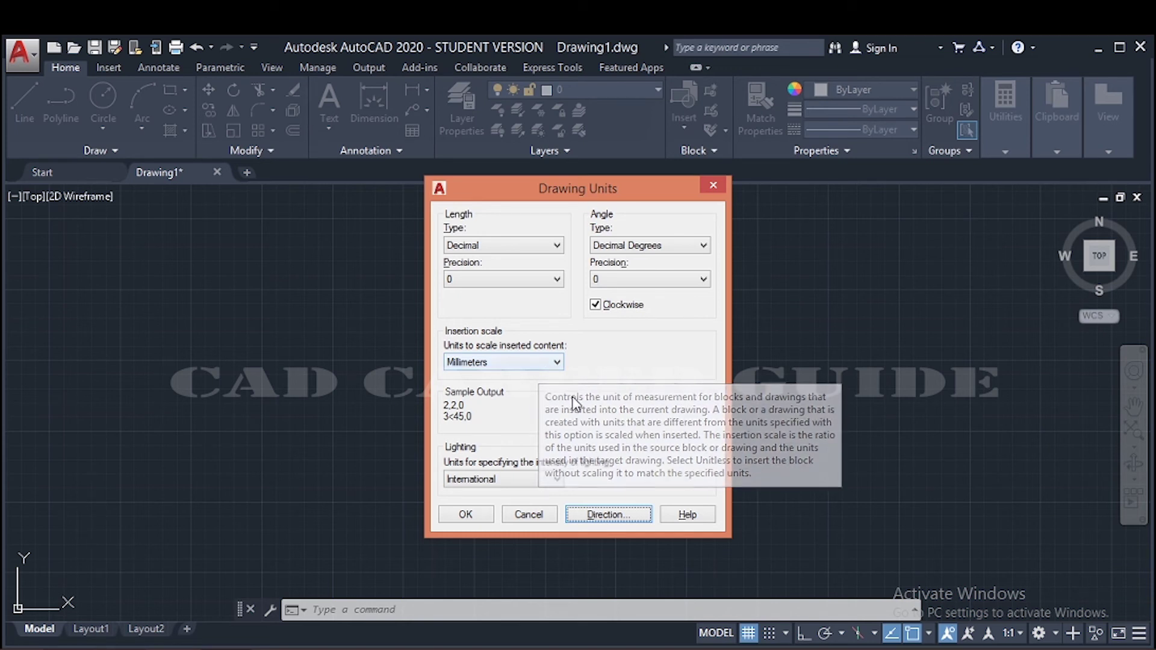
# - Try the Architectural length type with Inches as the insertion scale unit
pyautogui.click(530, 251)
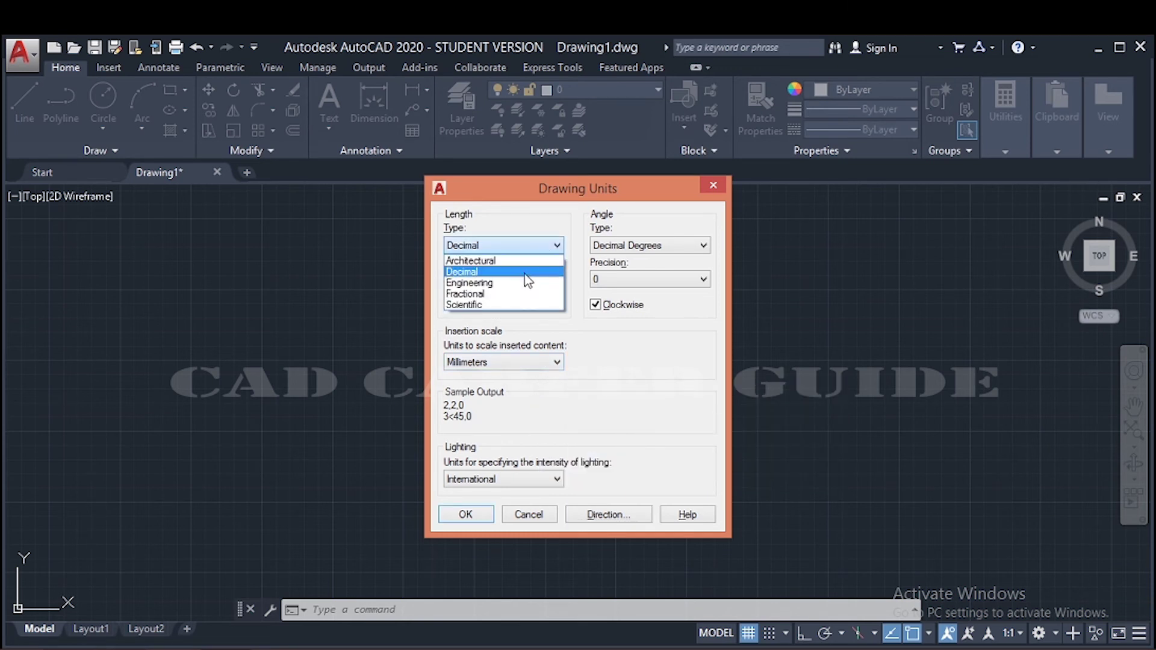
pyautogui.click(529, 260)
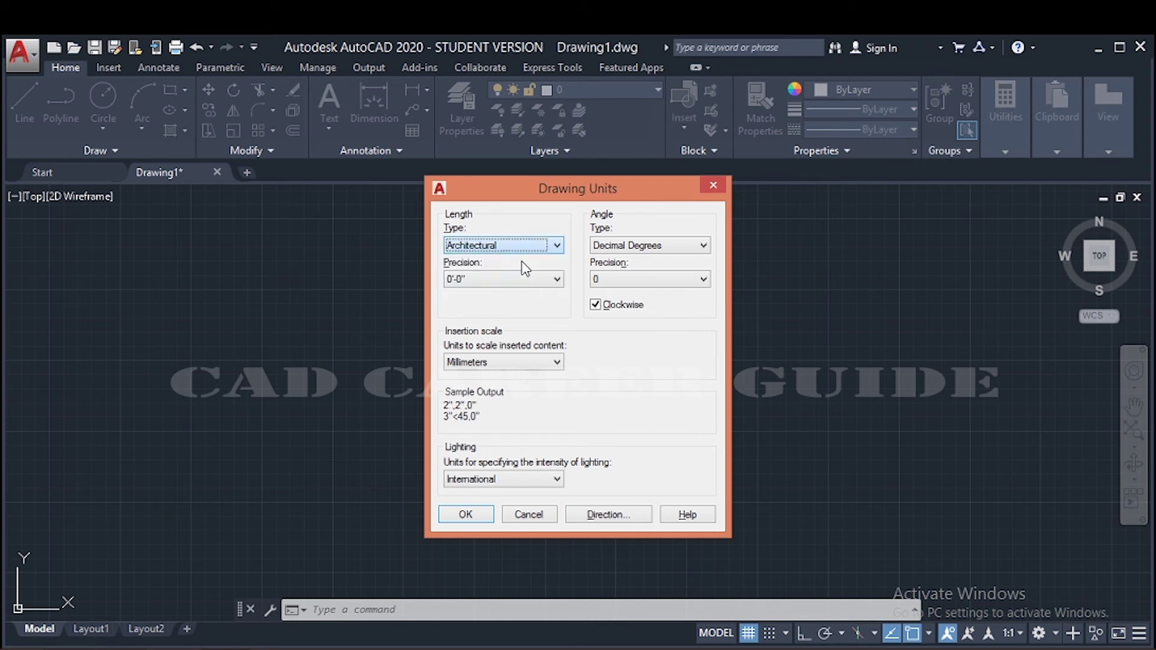
pyautogui.click(533, 363)
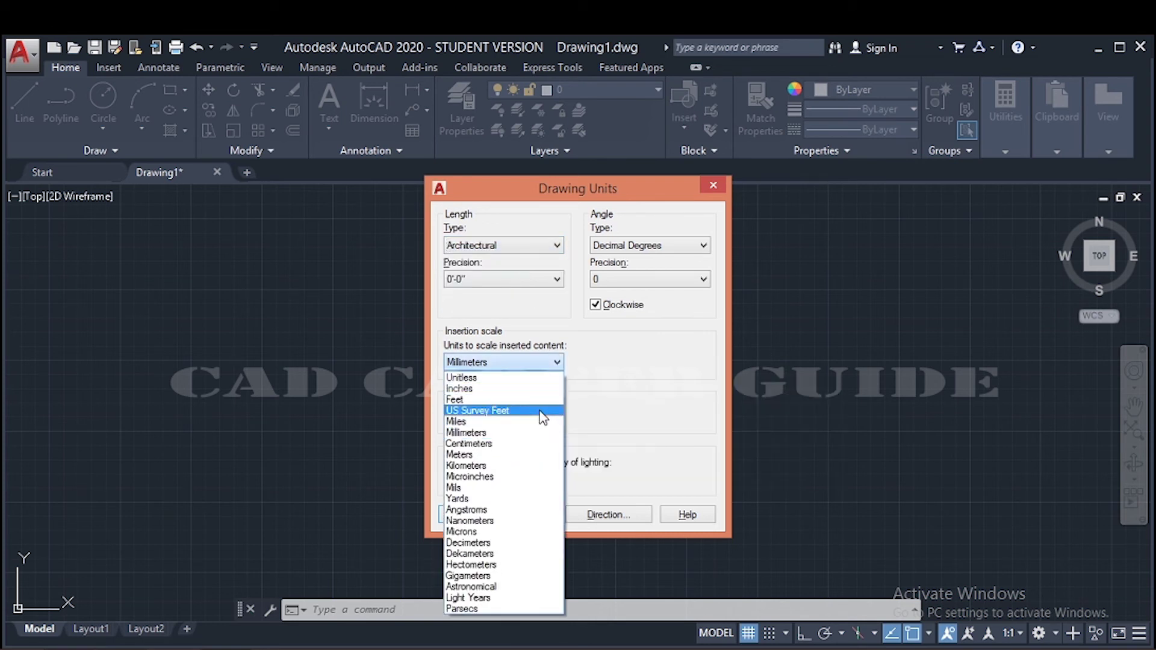
pyautogui.click(517, 388)
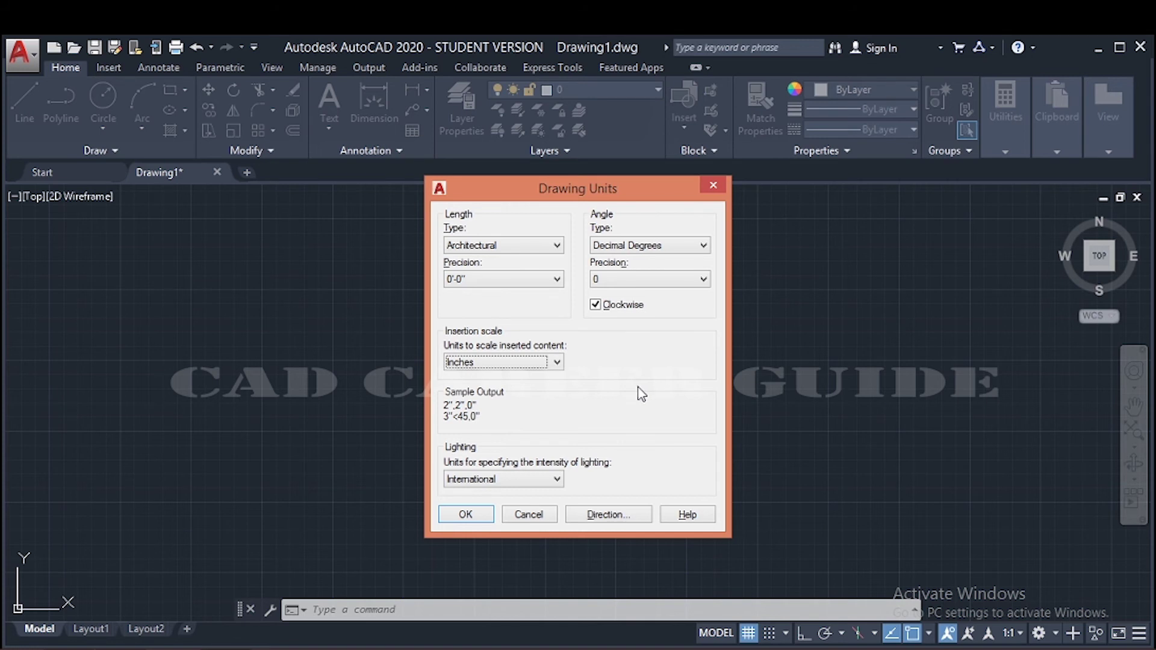
# - Set the length type to Decimal and the insertion scale to Millimeters, and accept the drawing units
pyautogui.click(548, 246)
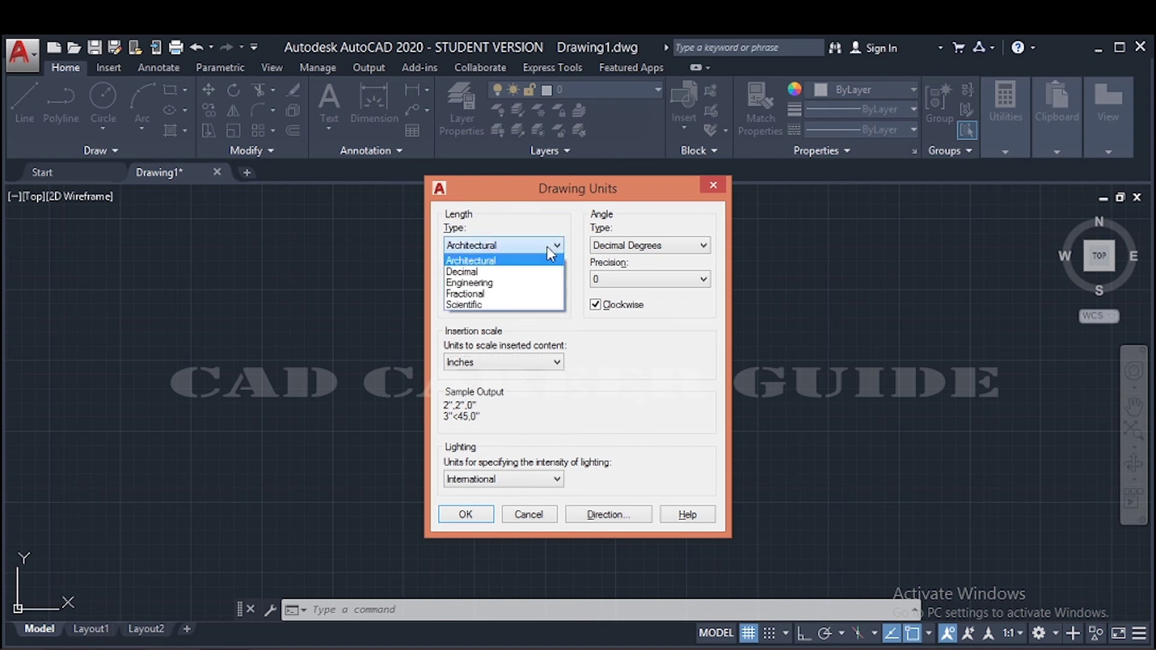
pyautogui.click(550, 362)
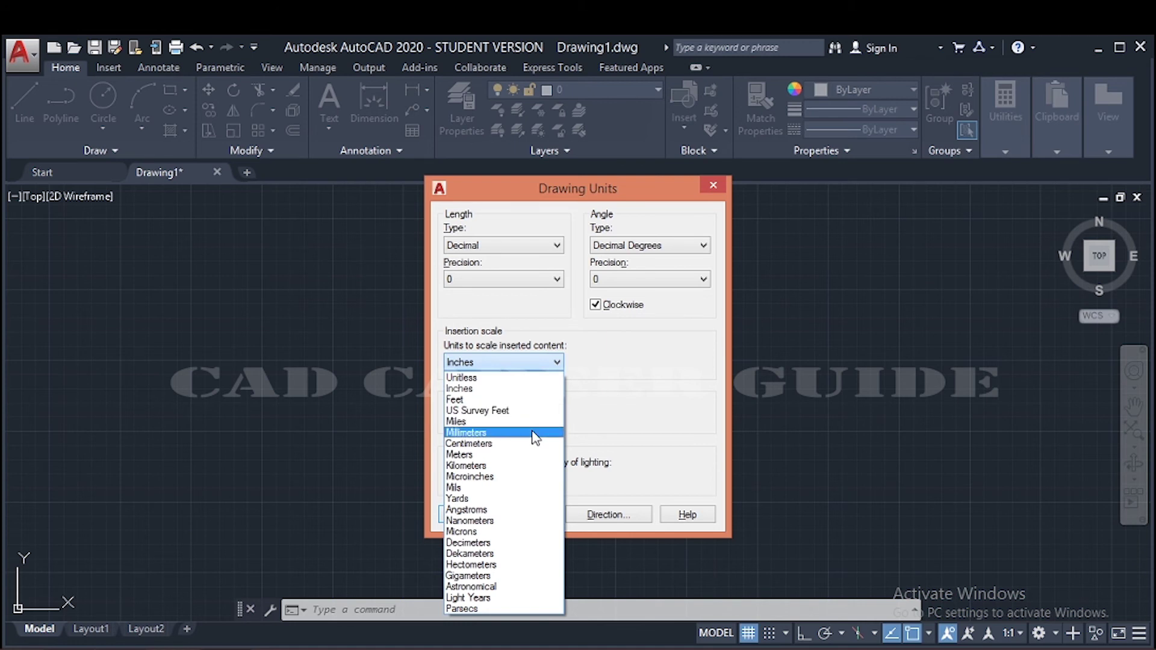
pyautogui.click(534, 432)
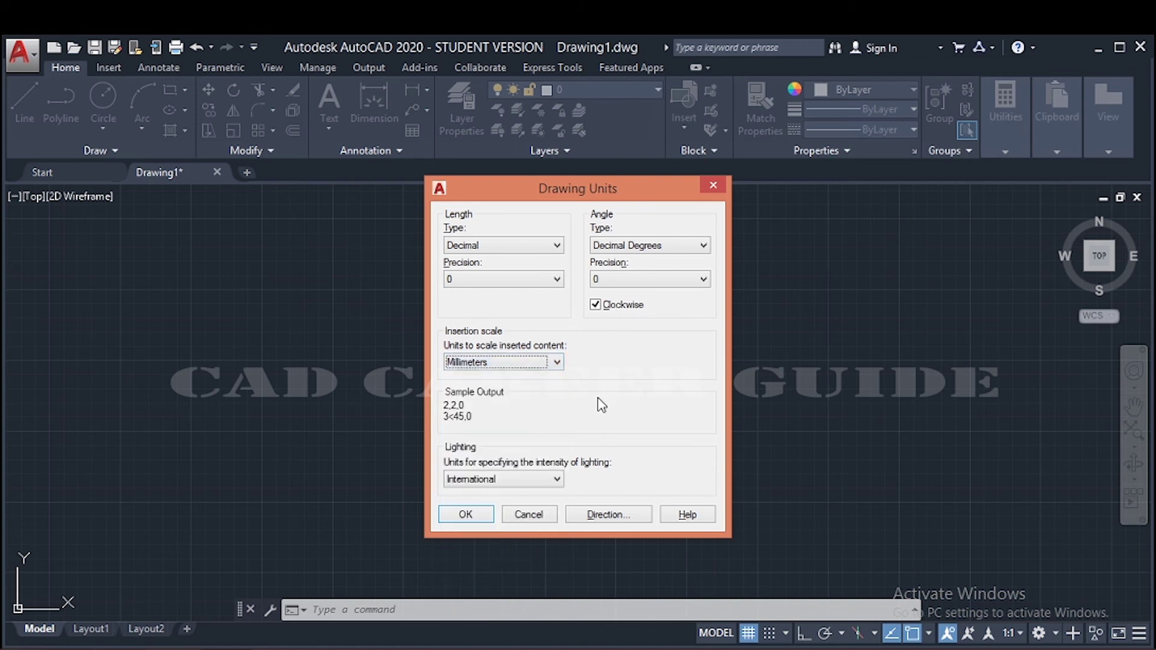
pyautogui.click(465, 515)
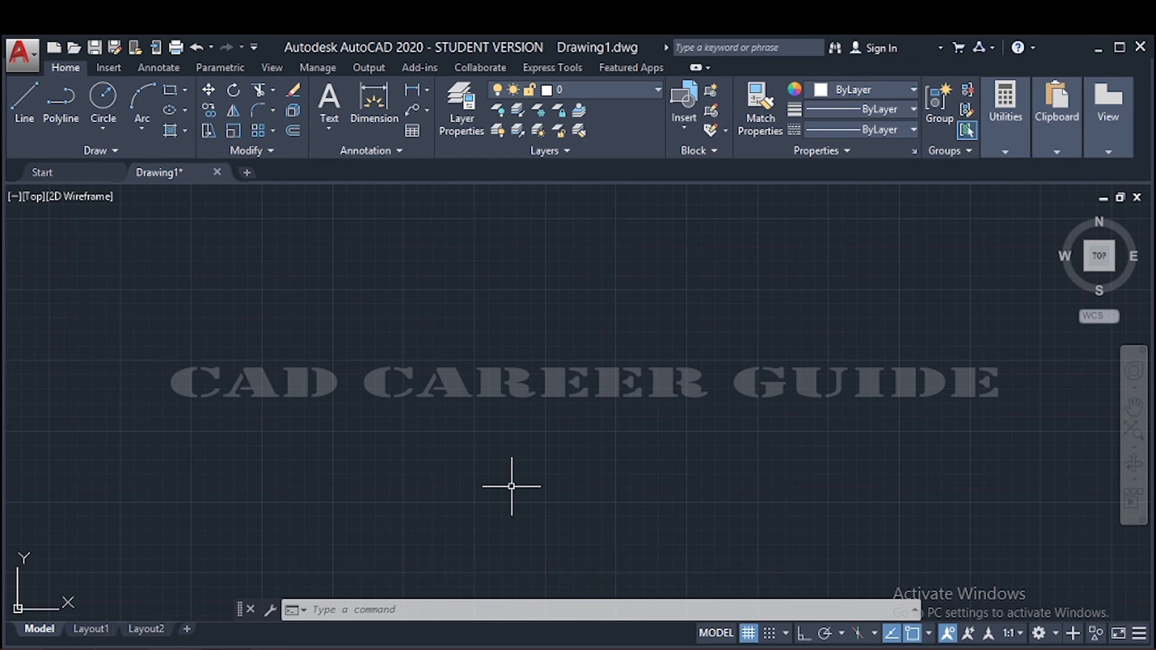
# - Set the model space limits with the lower left corner at 0,0 and the upper right corner at 200,200
pyautogui.write('LIMITS')
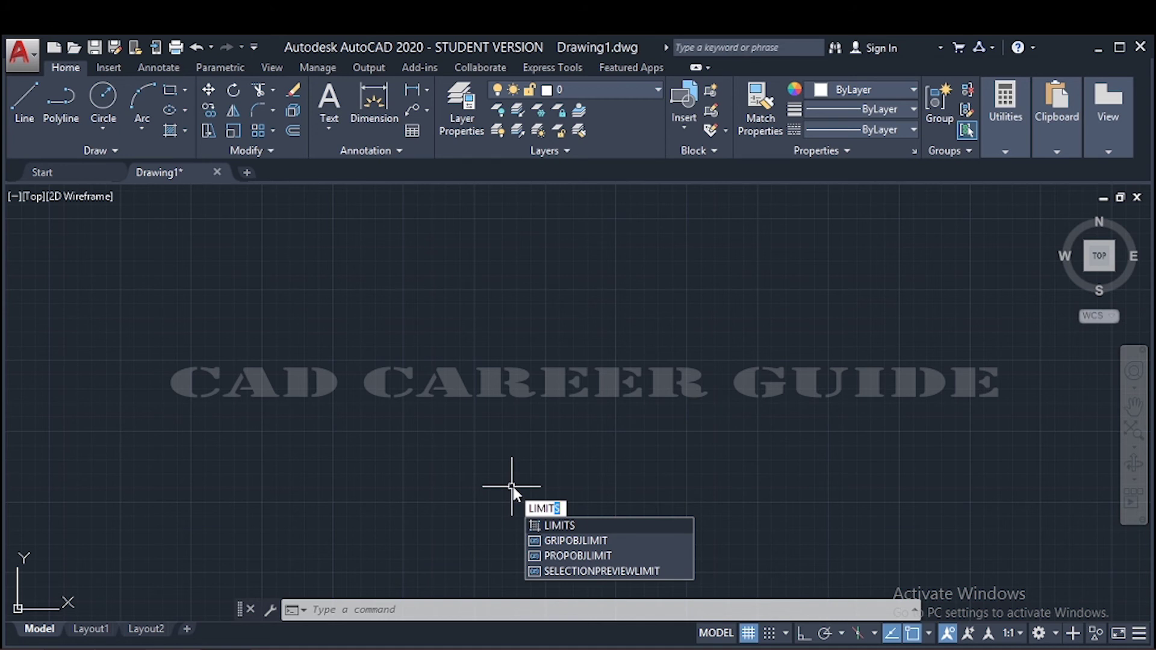
pyautogui.press('Return')
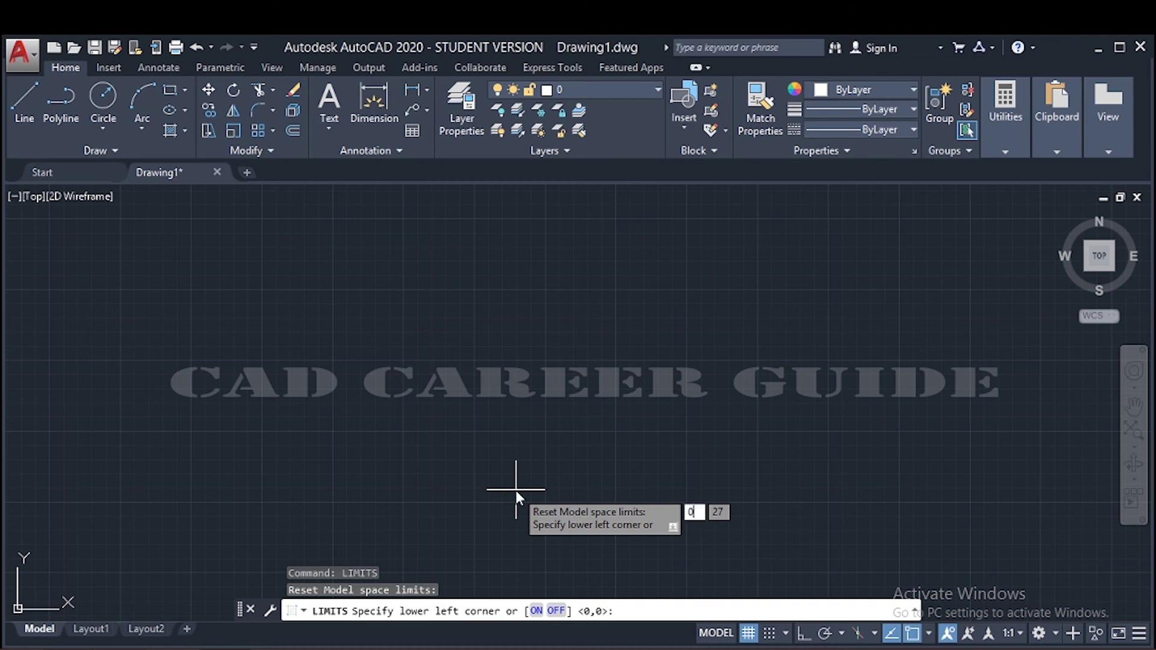
pyautogui.write('0')
pyautogui.press('Tab')
pyautogui.write('0')
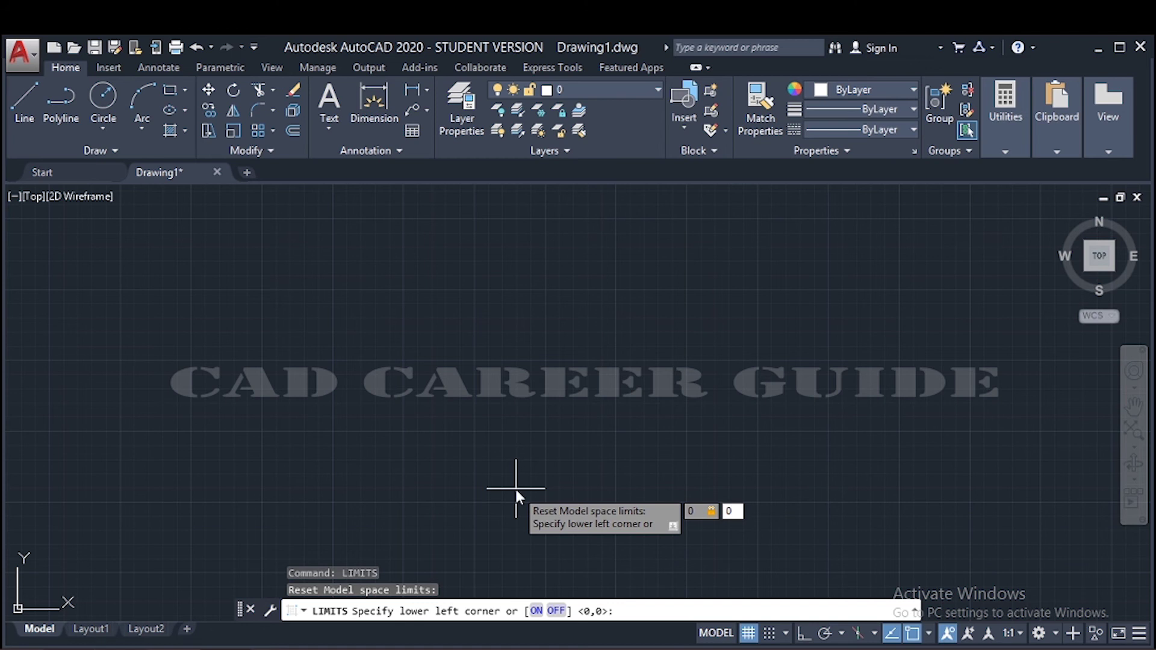
pyautogui.press('Return')
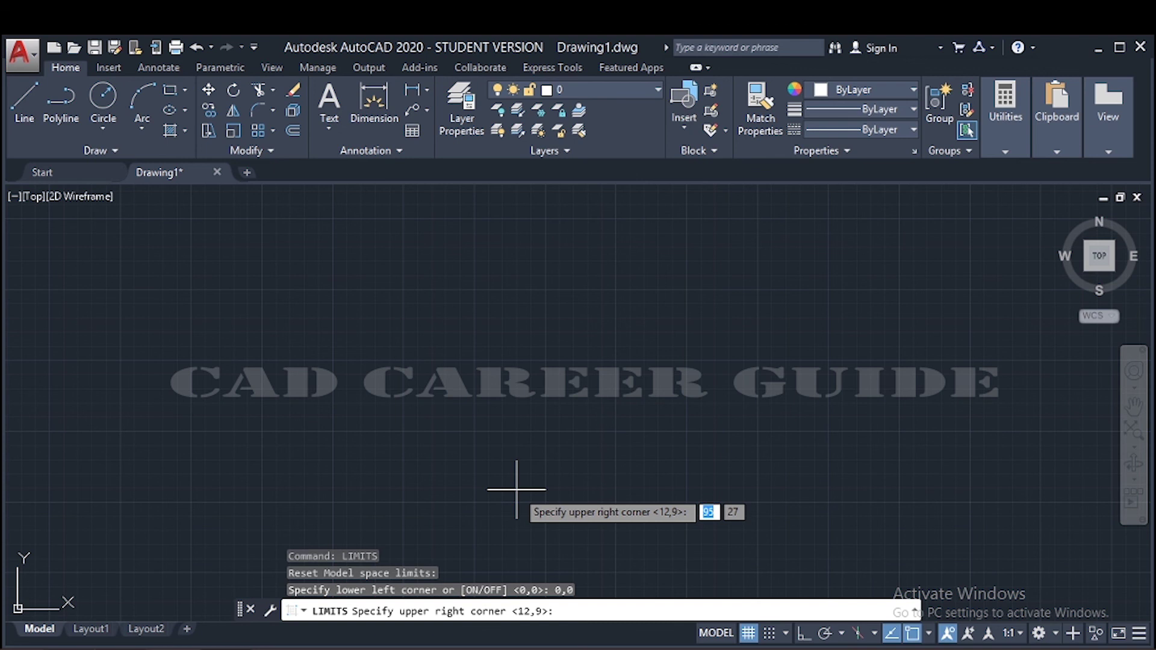
pyautogui.write('200')
pyautogui.press('Tab')
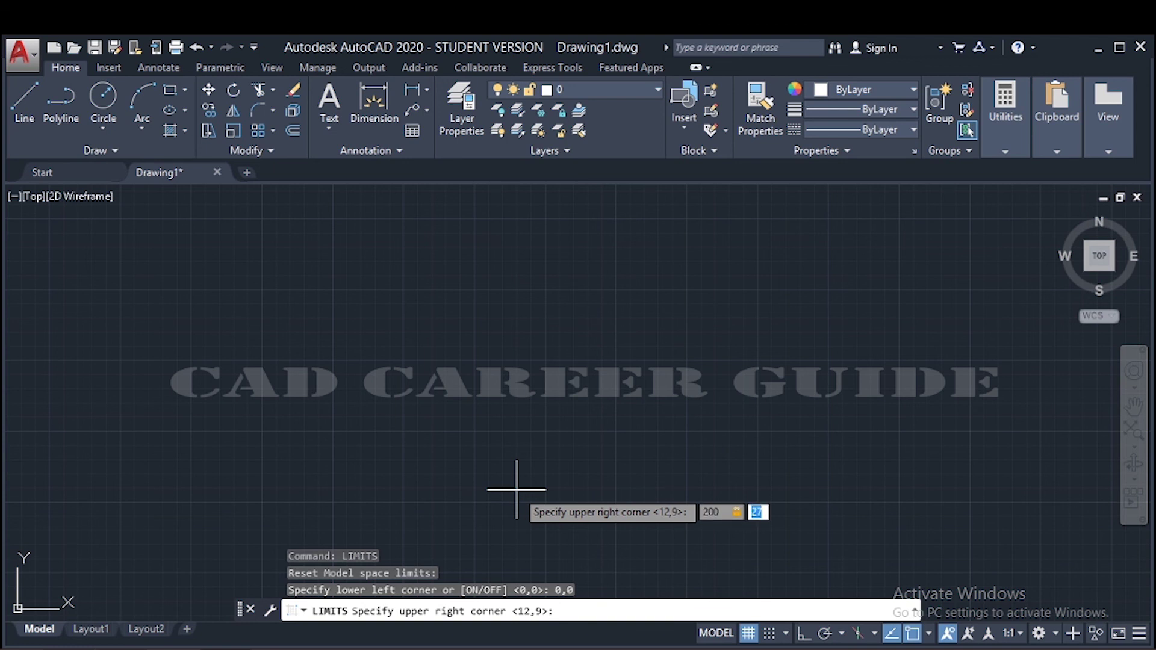
pyautogui.write('200')
pyautogui.press('Return')
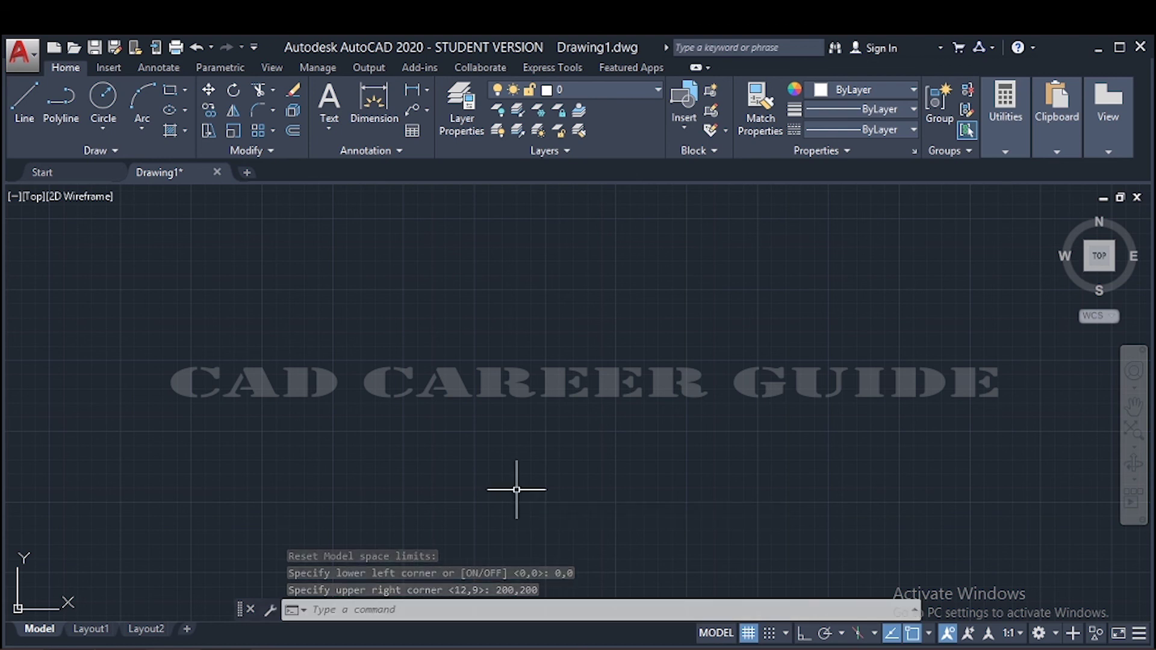
# - Zoom to All so the view shows the whole drawing limits area
pyautogui.write('z')
pyautogui.press('Return')
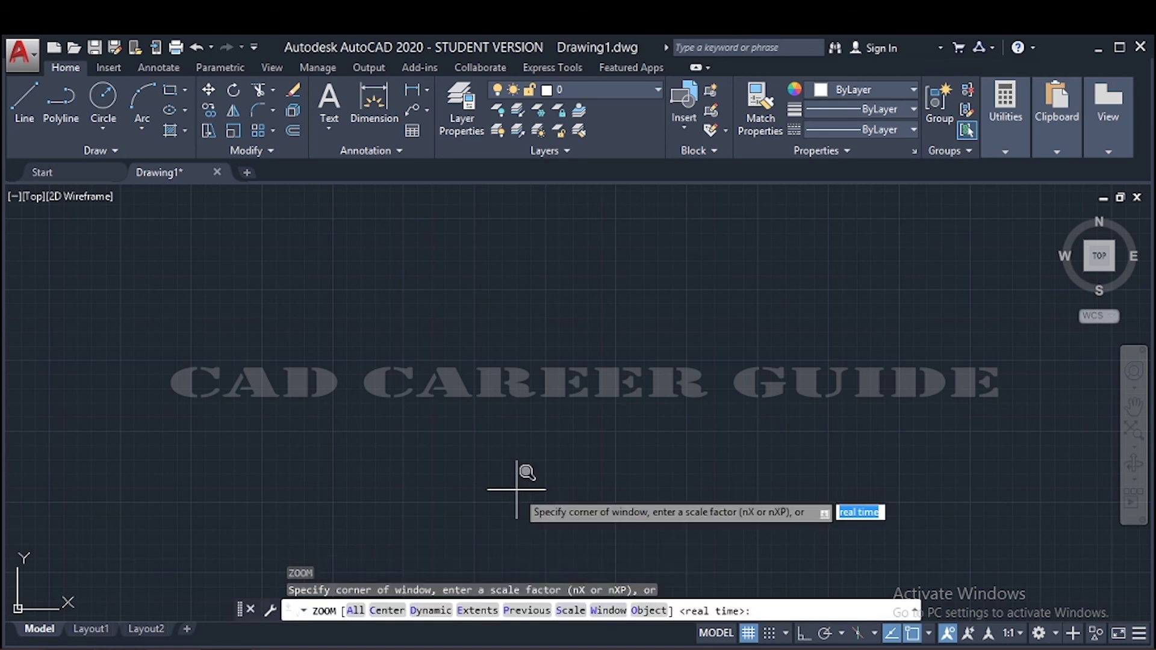
pyautogui.write('a')
pyautogui.press('Return')
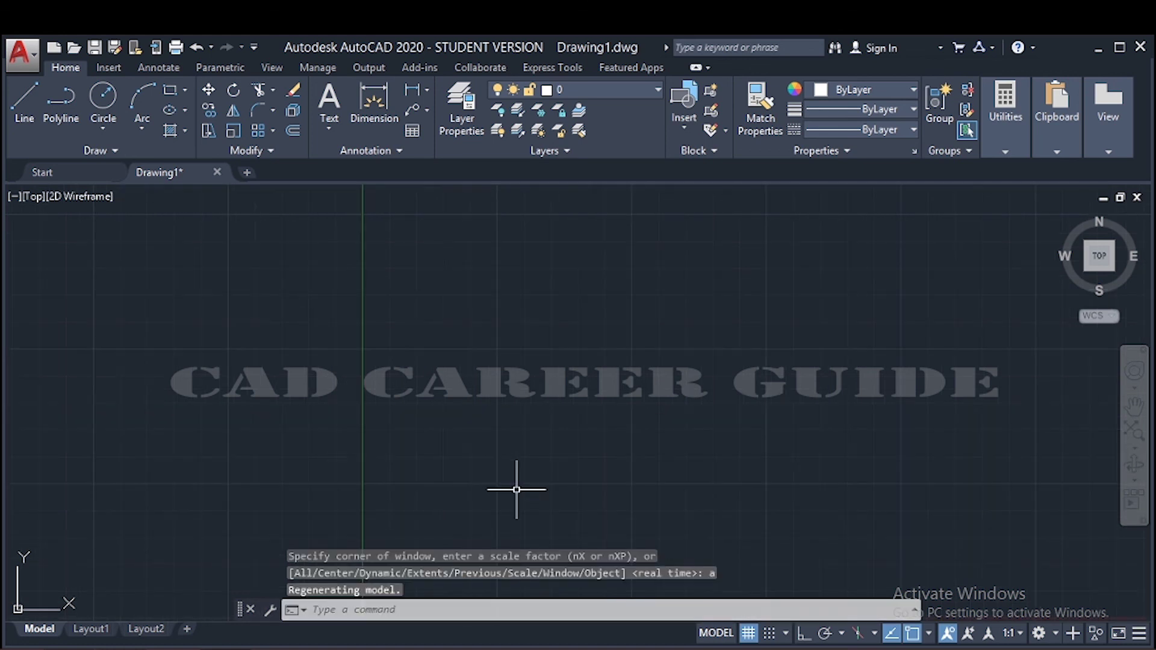